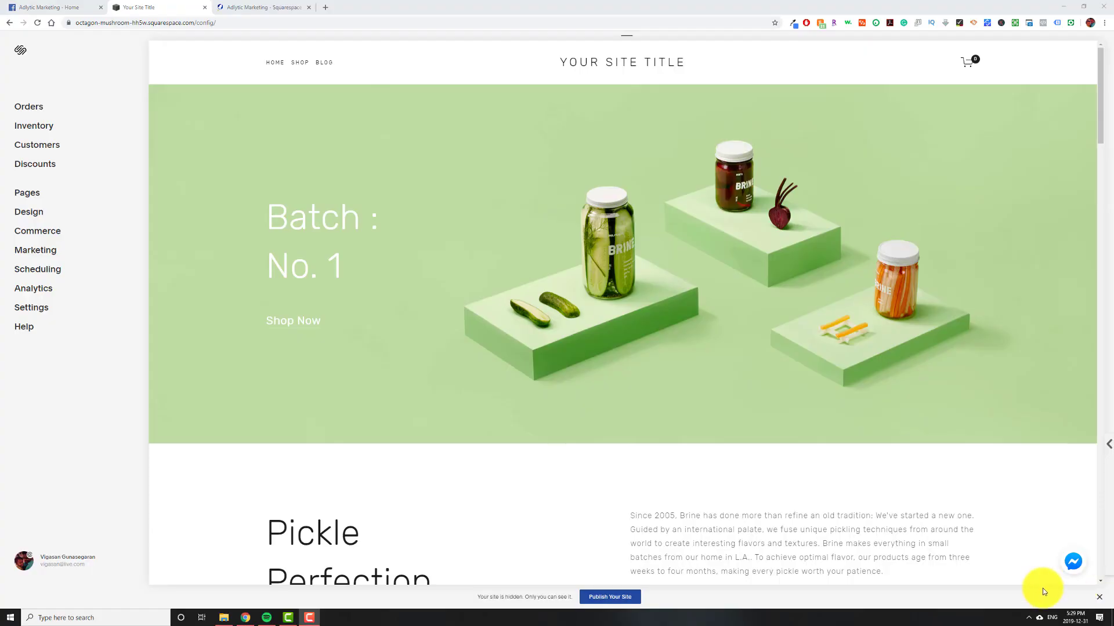
Step: Dismiss and confirm the 'Your site is hidden' notice on the Squarespace site
{"action": "mouse_move", "coordinate": [733, 363]}
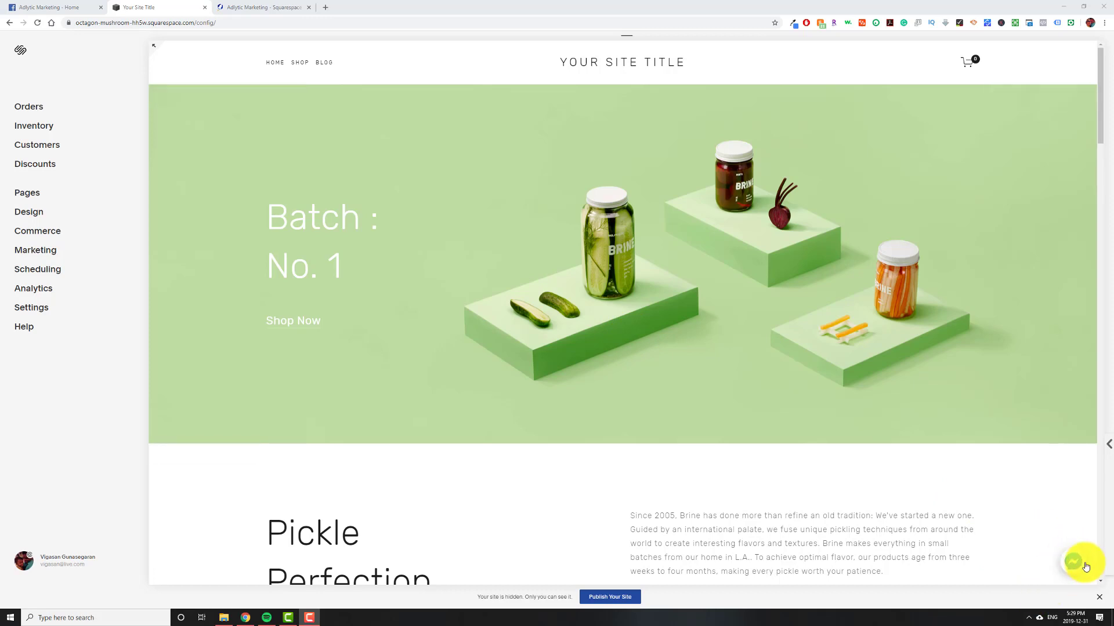
{"action": "left_click", "coordinate": [1100, 599]}
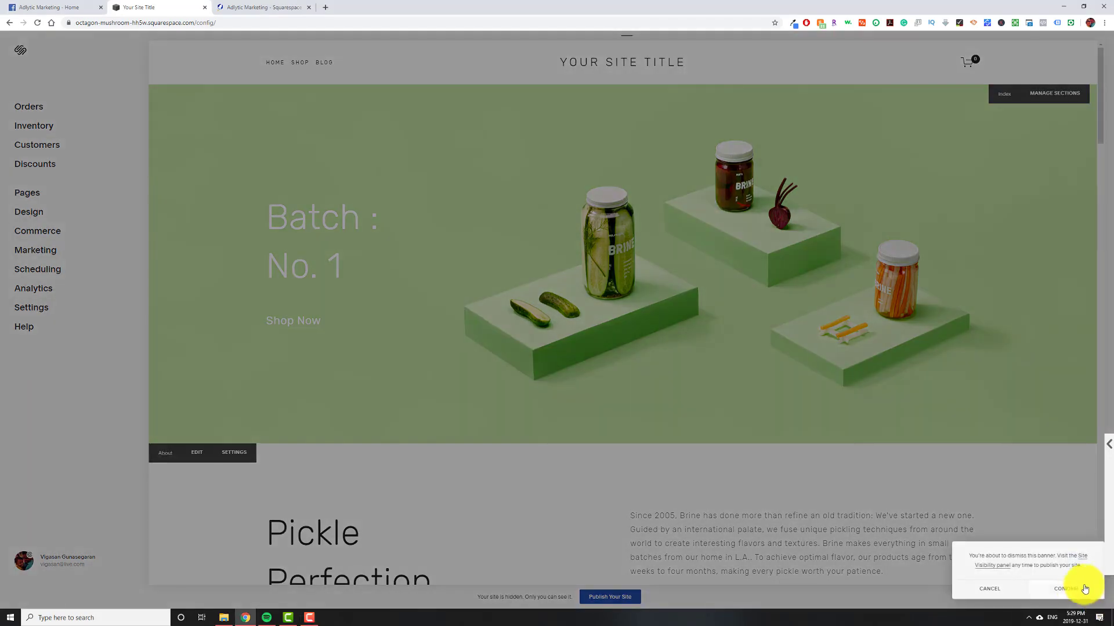
{"action": "left_click", "coordinate": [1065, 584]}
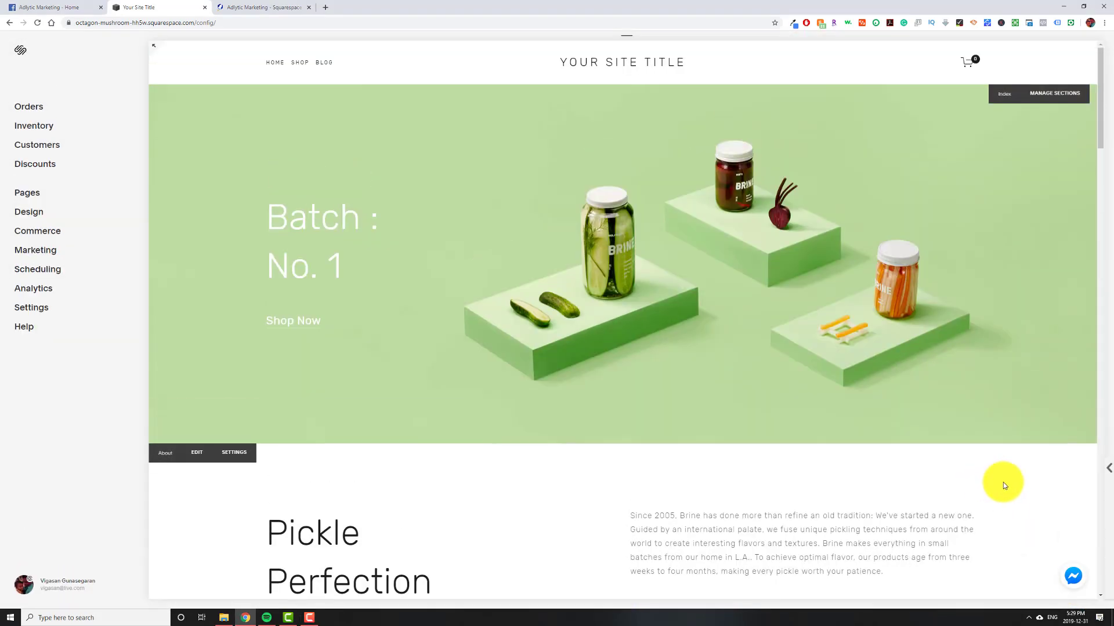
Step: Test the Messenger chat bubble by opening the full conversation and then collapsing it
{"action": "left_click", "coordinate": [1074, 581]}
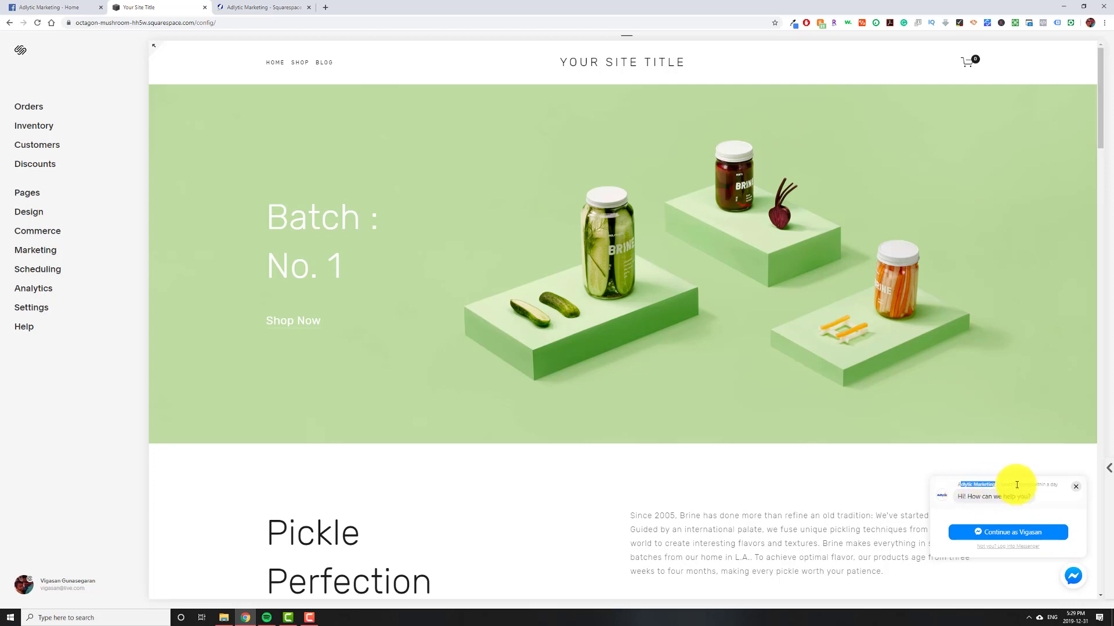
{"action": "left_click", "coordinate": [1021, 534]}
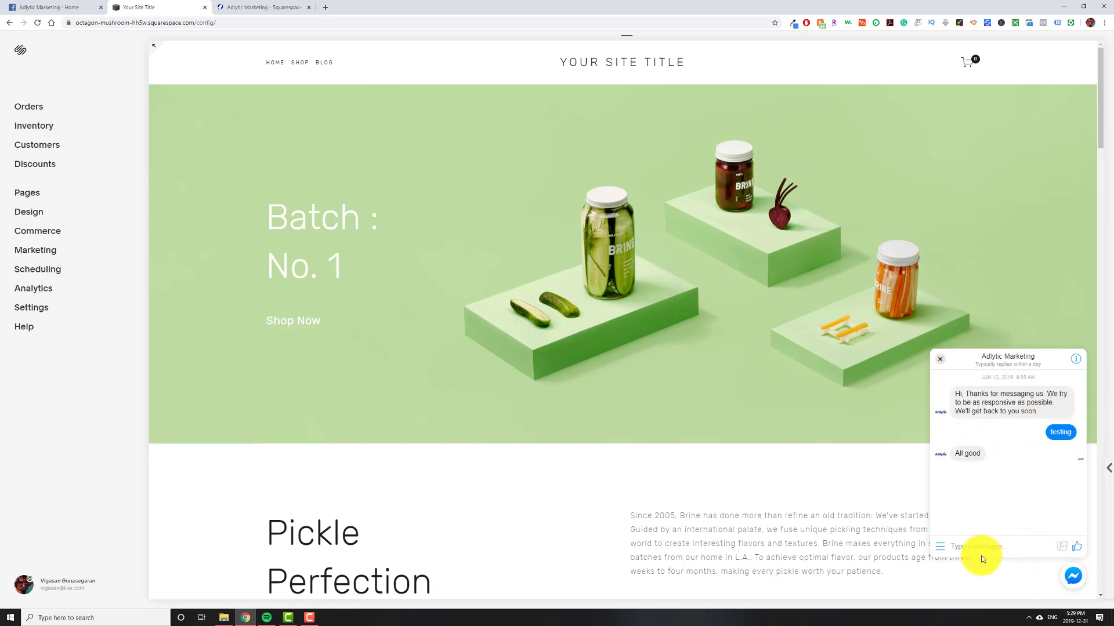
{"action": "left_click", "coordinate": [1078, 577]}
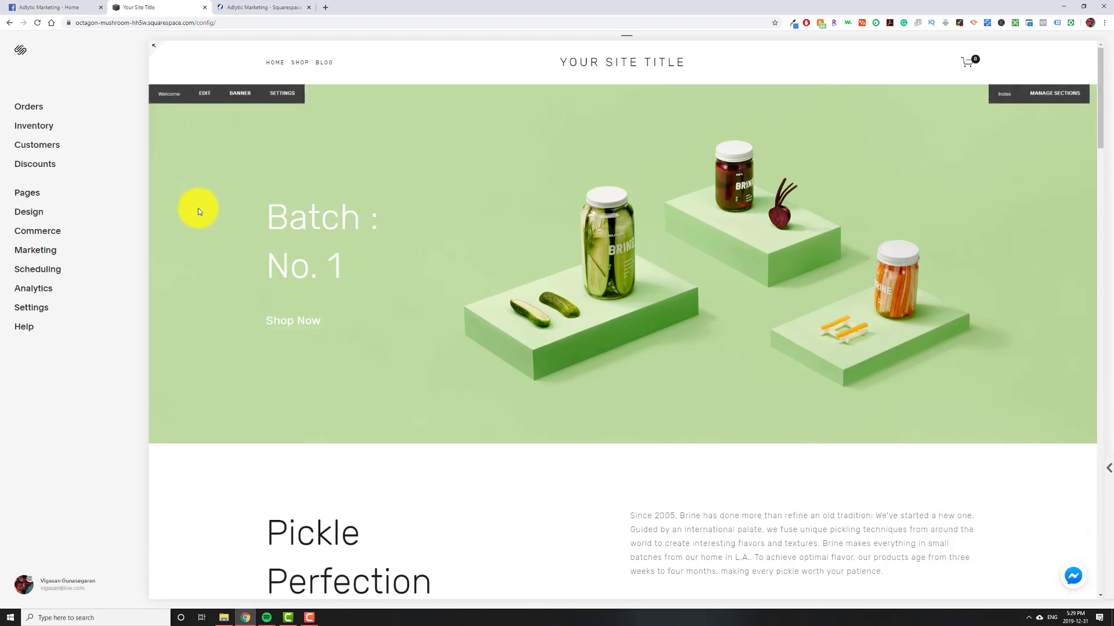
Step: Review the Whitelisted Domains in the Facebook page's Advanced Messaging settings
{"action": "left_click", "coordinate": [59, 8]}
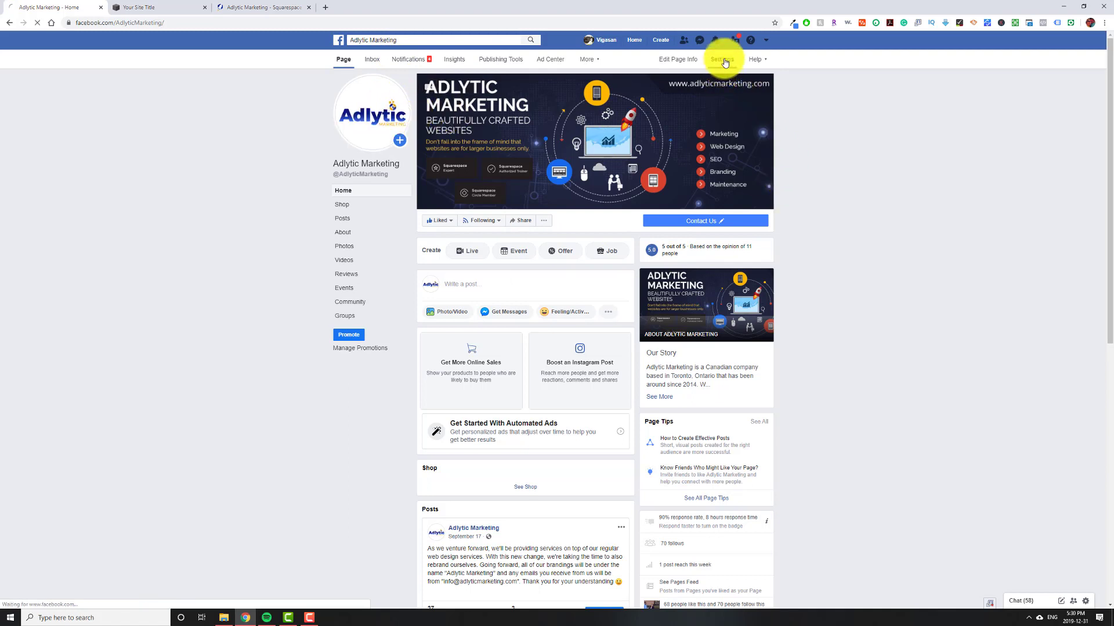
{"action": "left_click", "coordinate": [724, 60]}
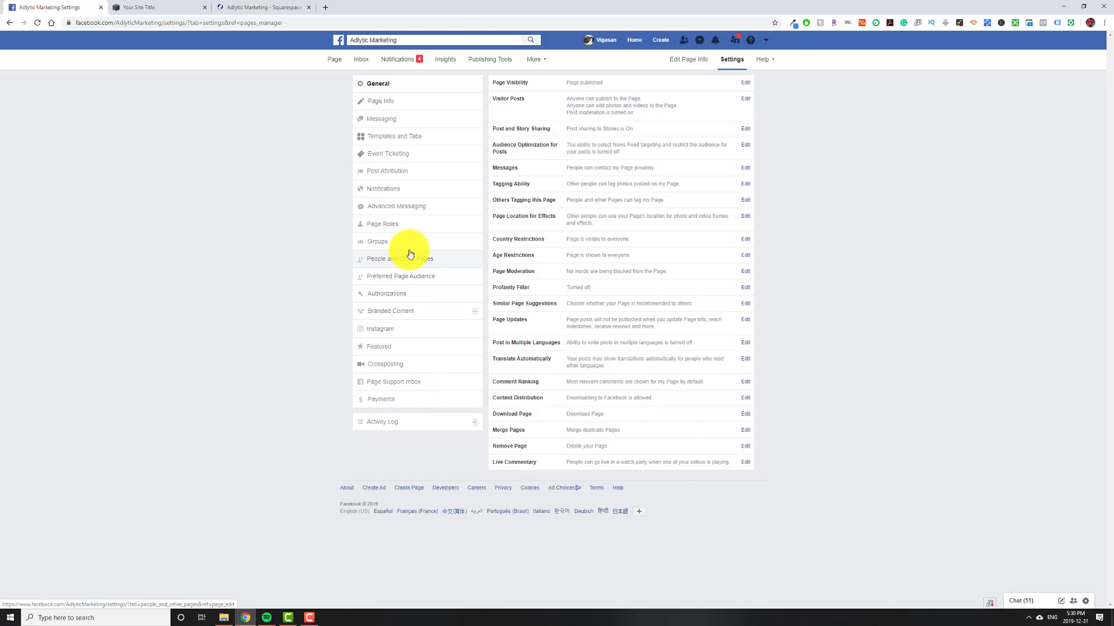
{"action": "left_click", "coordinate": [406, 212]}
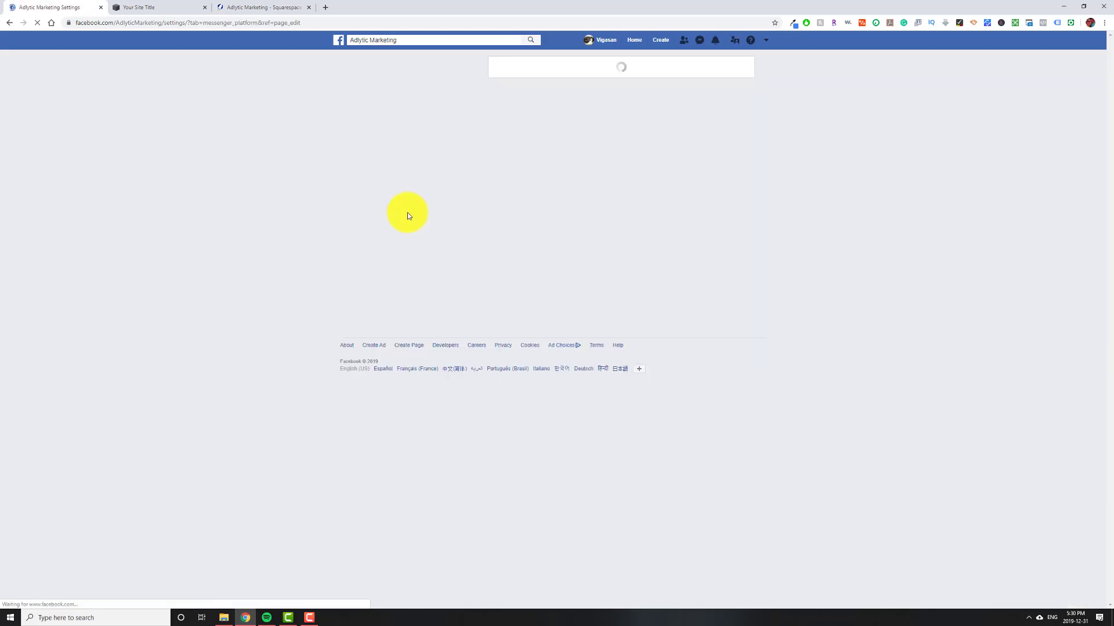
{"action": "scroll", "coordinate": [596, 316], "scroll_direction": "down", "scroll_amount": 2}
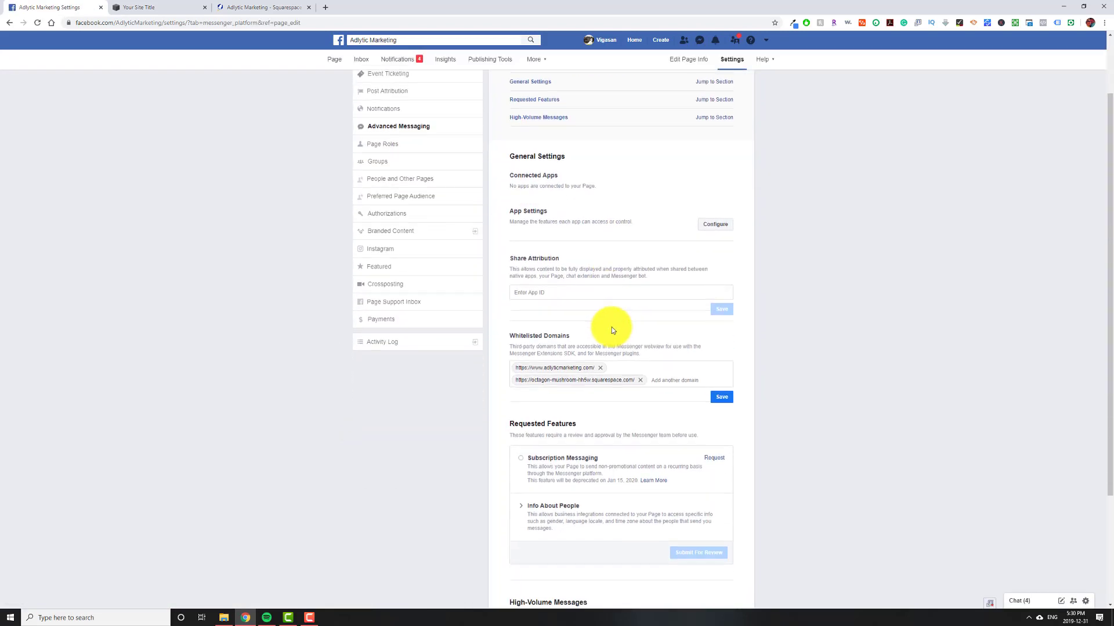
{"action": "left_click_drag", "start_coordinate": [513, 327], "coordinate": [577, 329]}
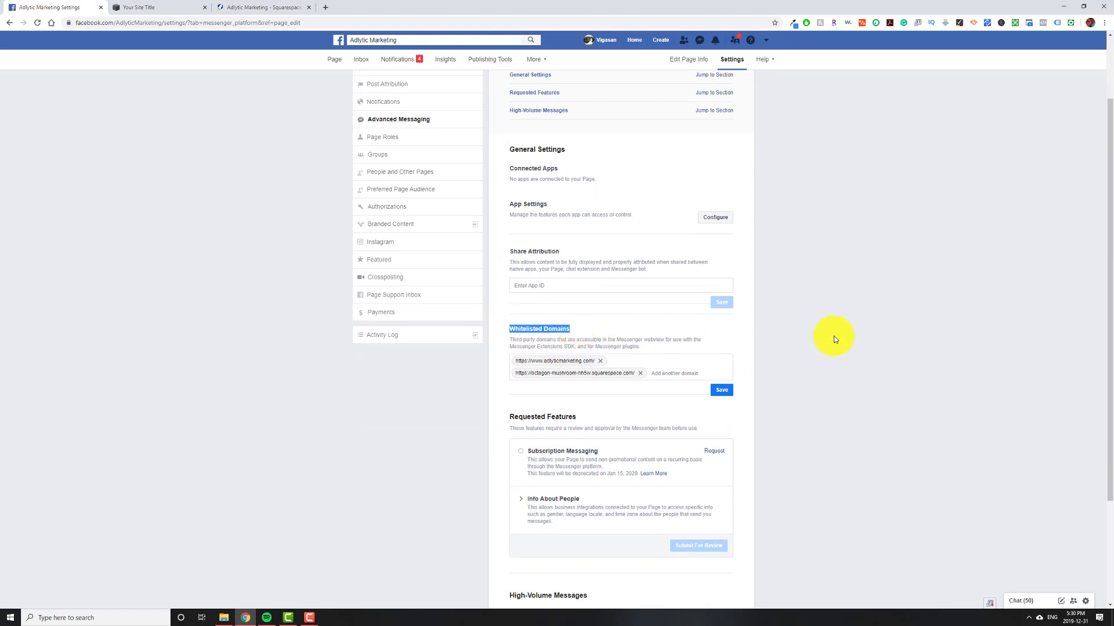
{"action": "scroll", "coordinate": [537, 371], "scroll_direction": "up", "scroll_amount": 1}
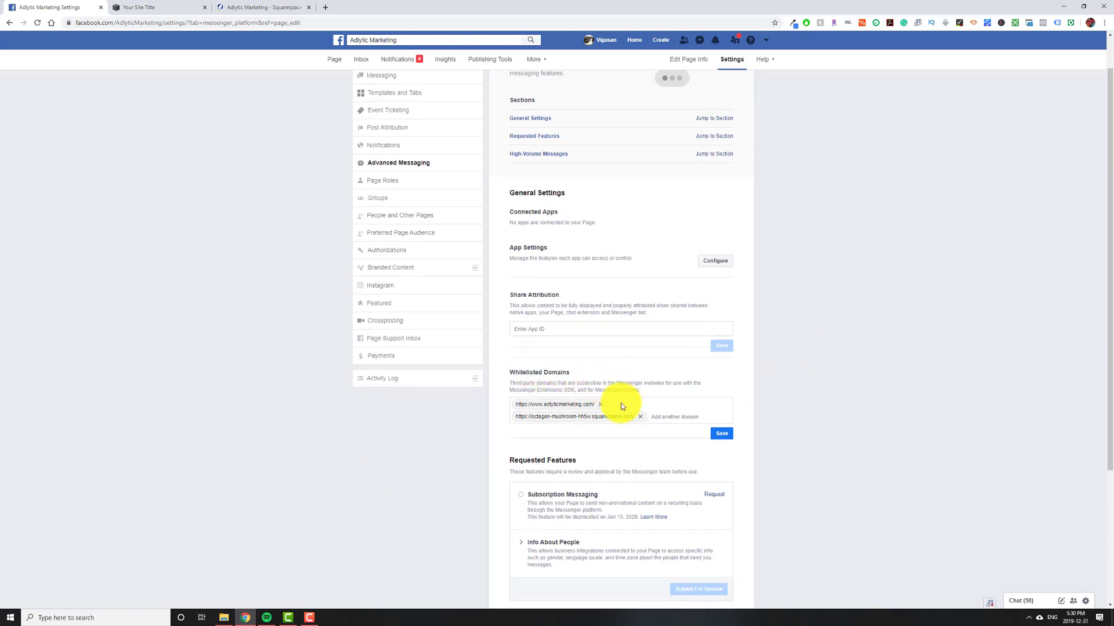
Step: Check the Adlytic Marketing website's address, then return to the Squarespace site editor
{"action": "left_click", "coordinate": [265, 8]}
{"action": "left_click", "coordinate": [139, 25]}
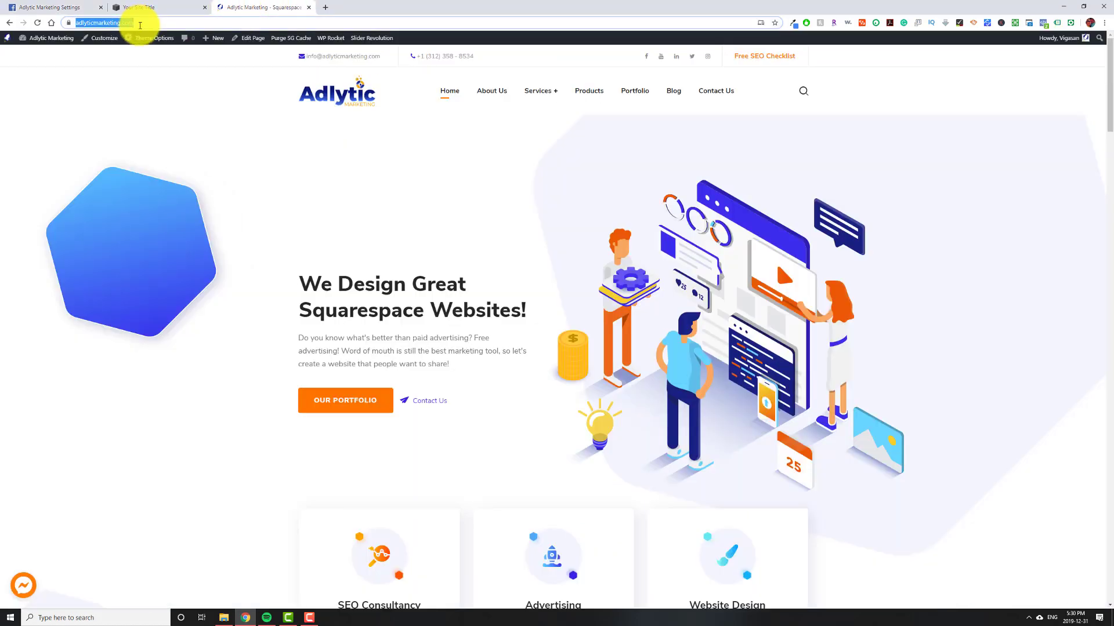
{"action": "left_click", "coordinate": [80, 7]}
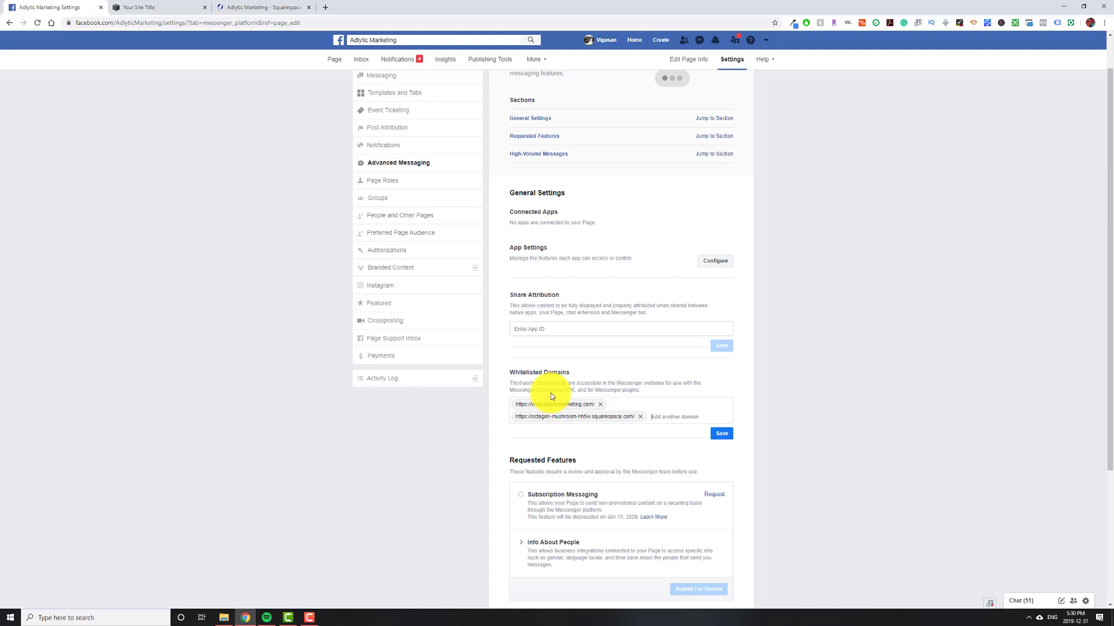
{"action": "left_click", "coordinate": [191, 7]}
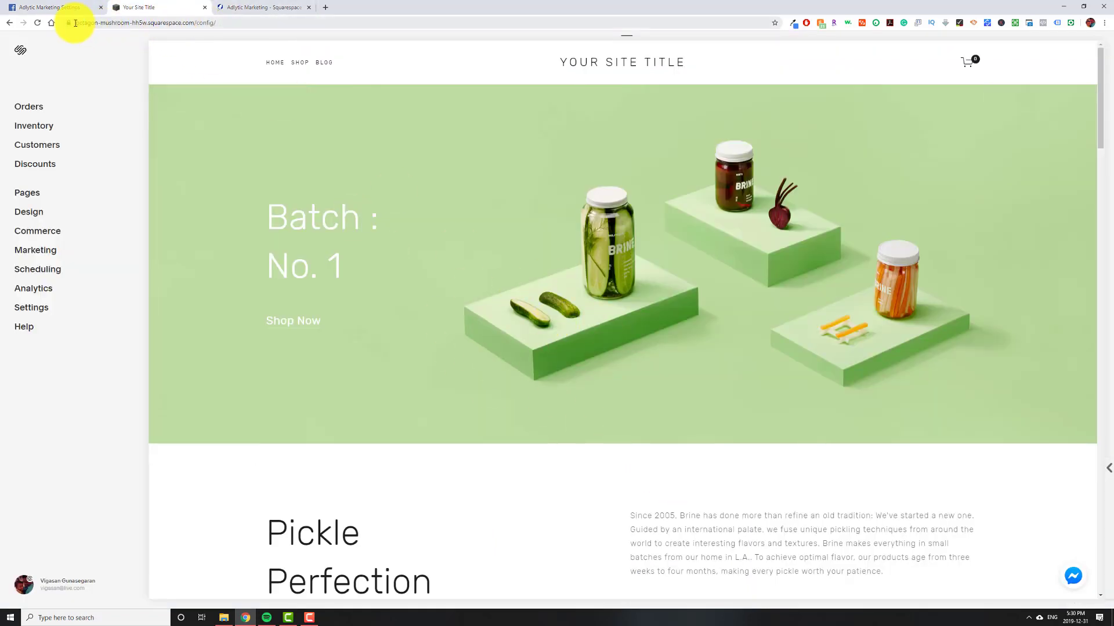
{"action": "left_click_drag", "start_coordinate": [76, 23], "coordinate": [249, 20]}
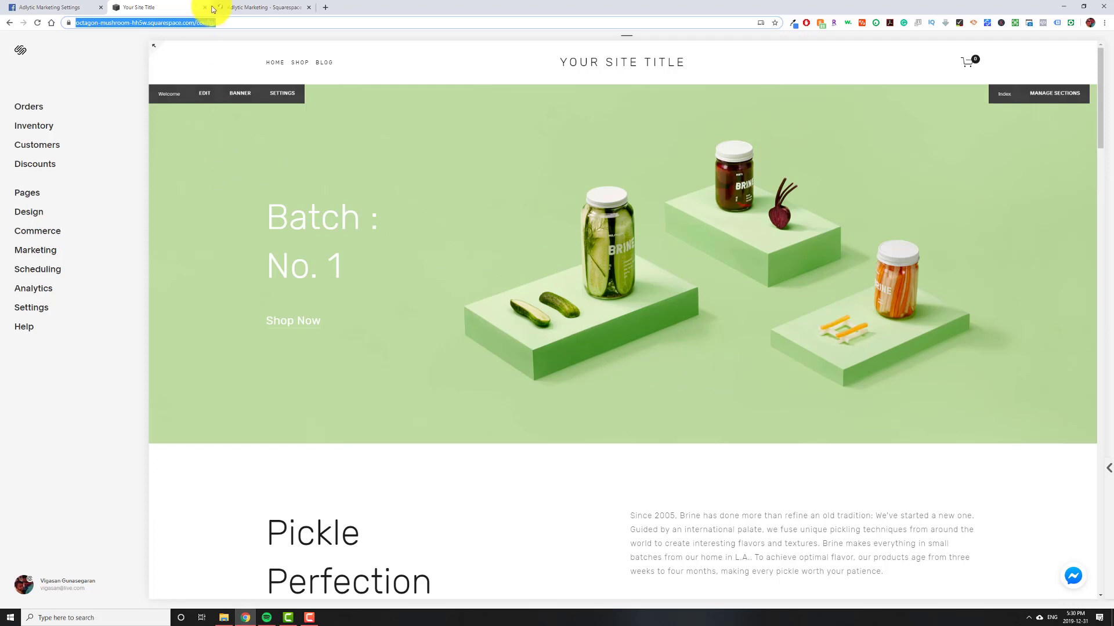
{"action": "left_click", "coordinate": [116, 23]}
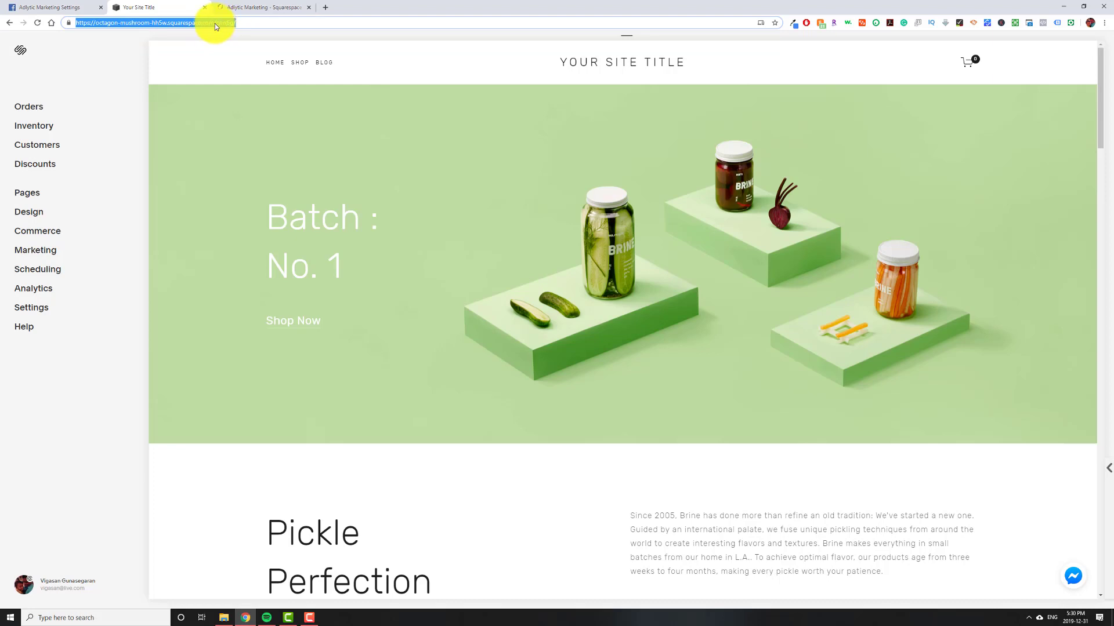
{"action": "left_click_drag", "start_coordinate": [217, 23], "coordinate": [58, 23]}
Step: Save the Whitelisted Domains list in Facebook's Advanced Messaging settings
{"action": "left_click", "coordinate": [45, 9]}
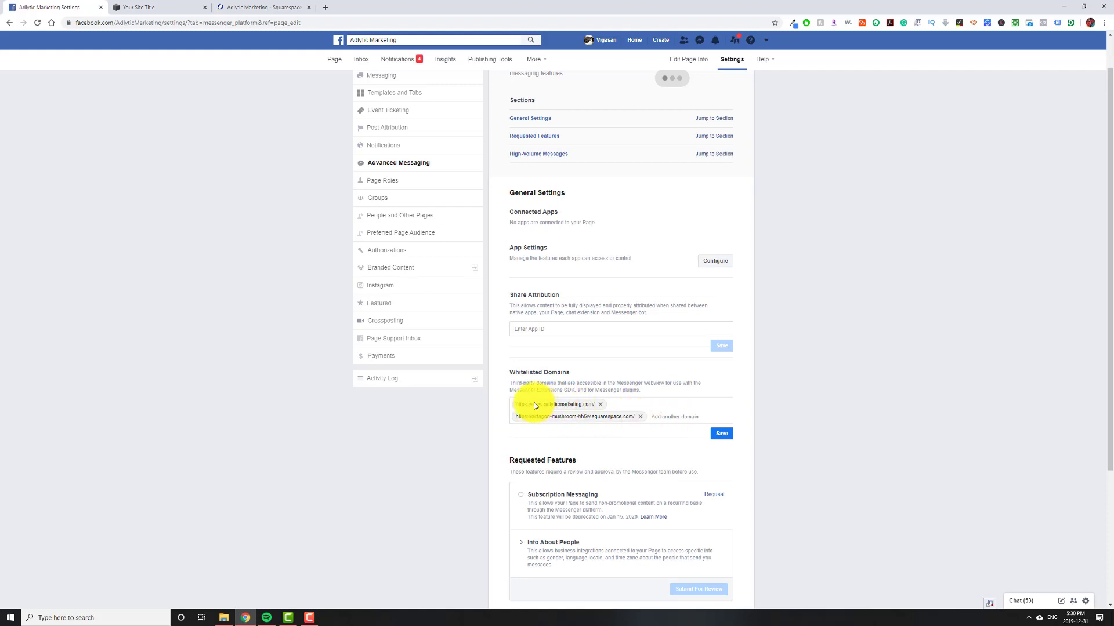
{"action": "left_click", "coordinate": [719, 437]}
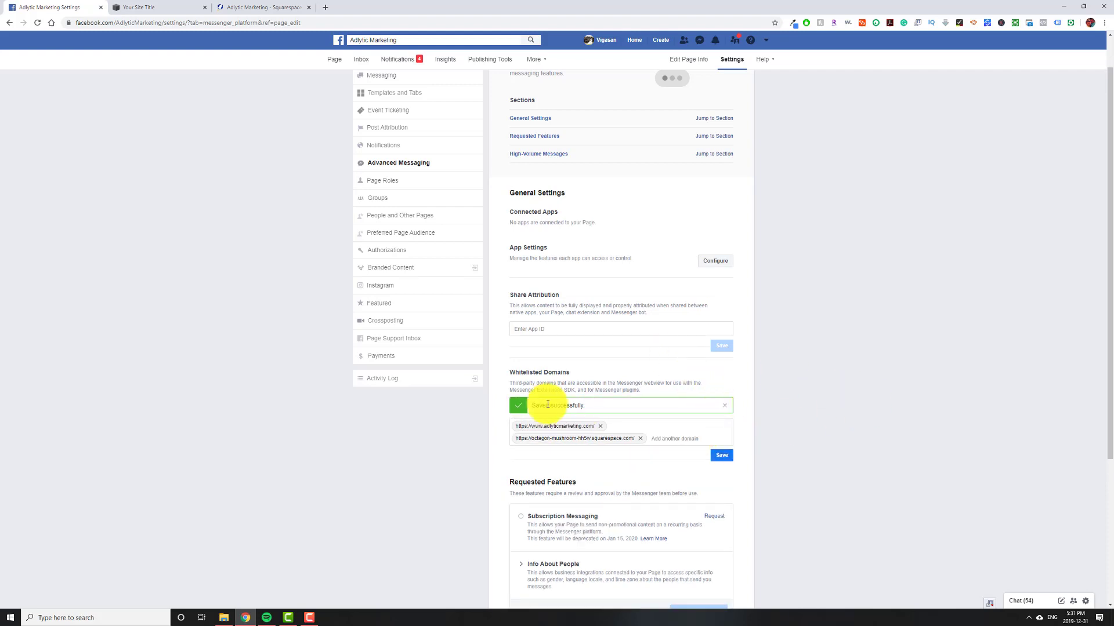
{"action": "scroll", "coordinate": [553, 358], "scroll_direction": "down", "scroll_amount": 2}
{"action": "scroll", "coordinate": [552, 359], "scroll_direction": "up", "scroll_amount": 3}
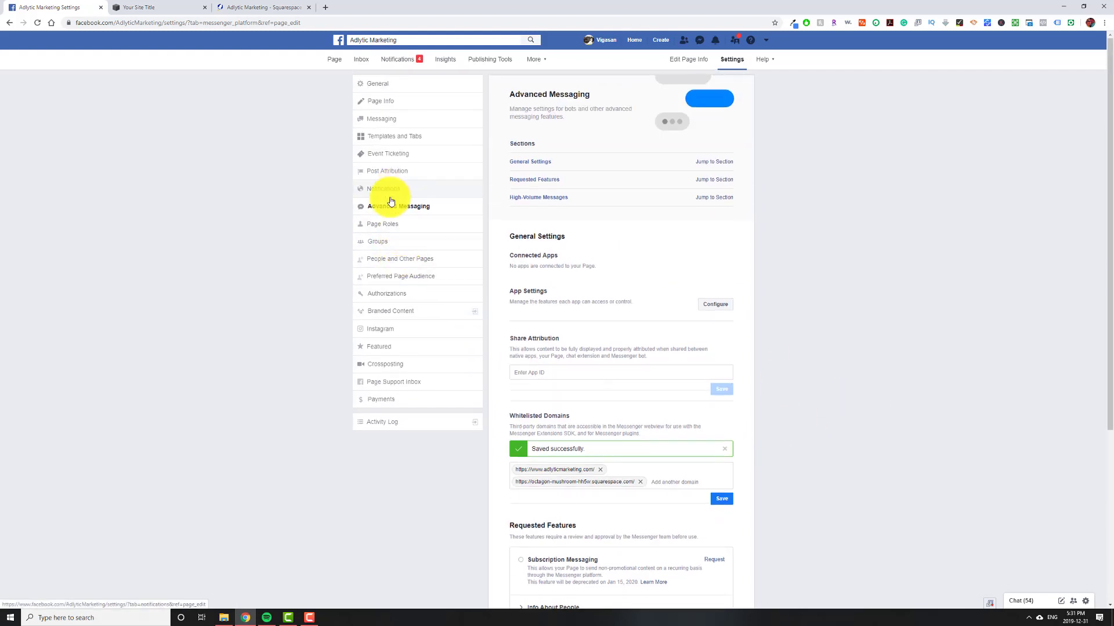
Step: In Messaging settings, start the Add Messenger to your website setup with Get Started
{"action": "left_click", "coordinate": [388, 125]}
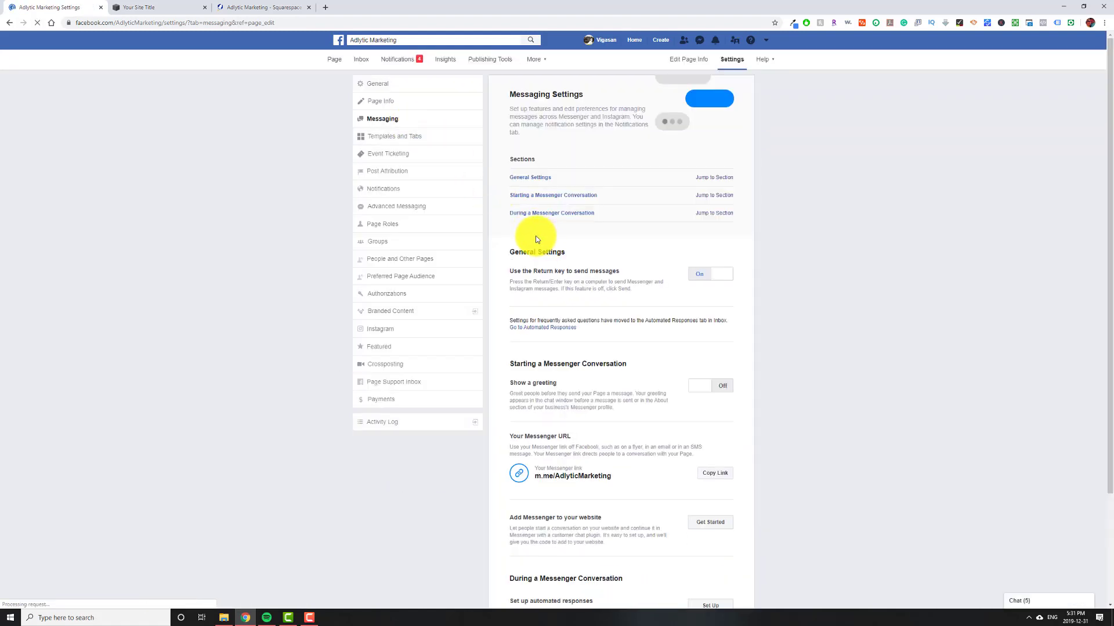
{"action": "scroll", "coordinate": [578, 281], "scroll_direction": "down", "scroll_amount": 3}
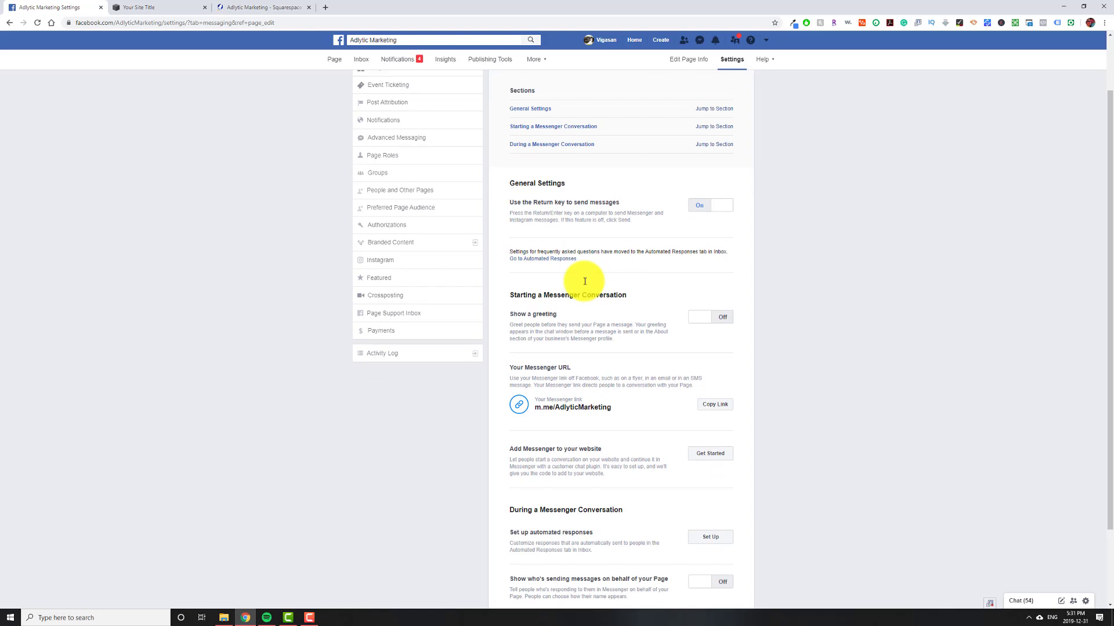
{"action": "scroll", "coordinate": [587, 292], "scroll_direction": "down", "scroll_amount": 1}
{"action": "mouse_move", "coordinate": [510, 353]}
{"action": "left_mouse_down"}
{"action": "mouse_move", "coordinate": [573, 369]}
{"action": "mouse_move", "coordinate": [606, 360]}
{"action": "mouse_move", "coordinate": [510, 355]}
{"action": "left_mouse_up"}
{"action": "left_click", "coordinate": [591, 355]}
{"action": "left_click", "coordinate": [510, 355]}
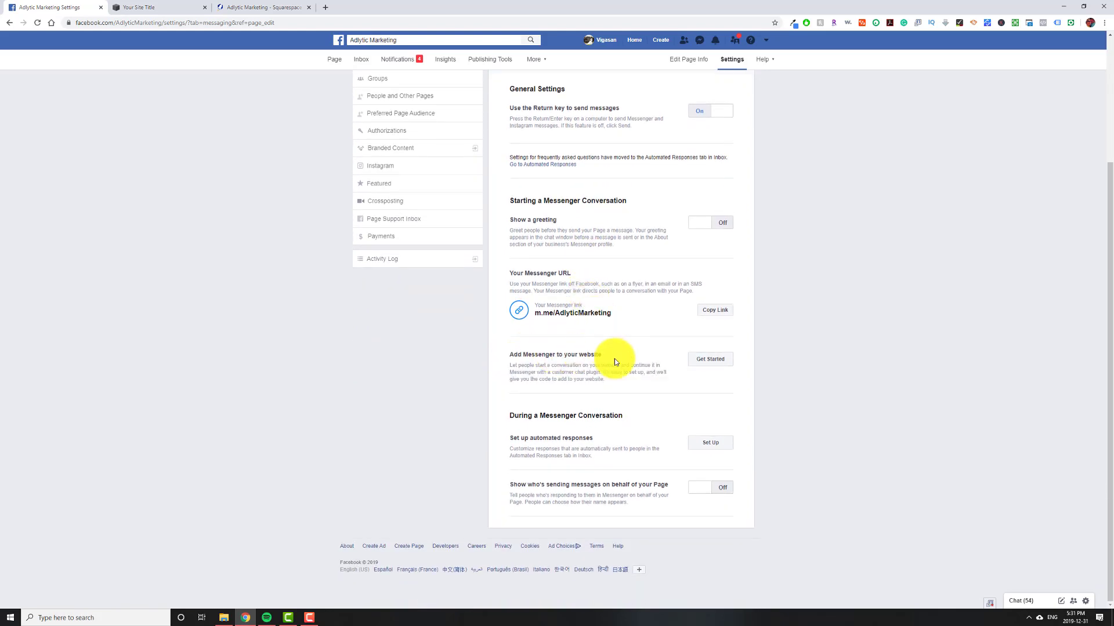
{"action": "left_click", "coordinate": [711, 360]}
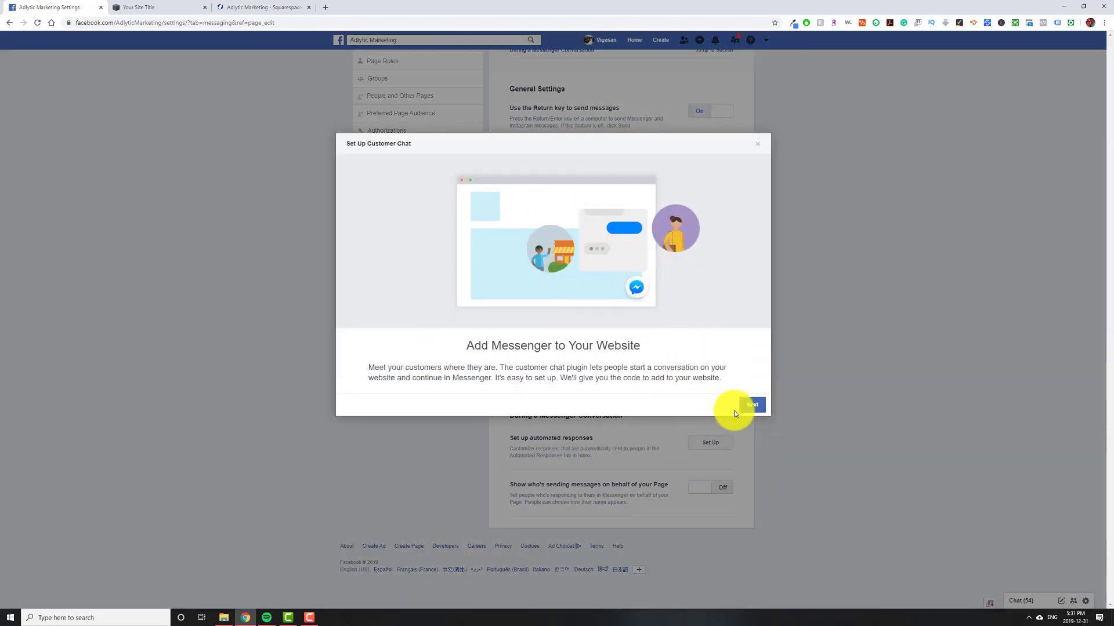
Step: Keep the chat plugin's default language as English (US)
{"action": "left_click", "coordinate": [751, 409]}
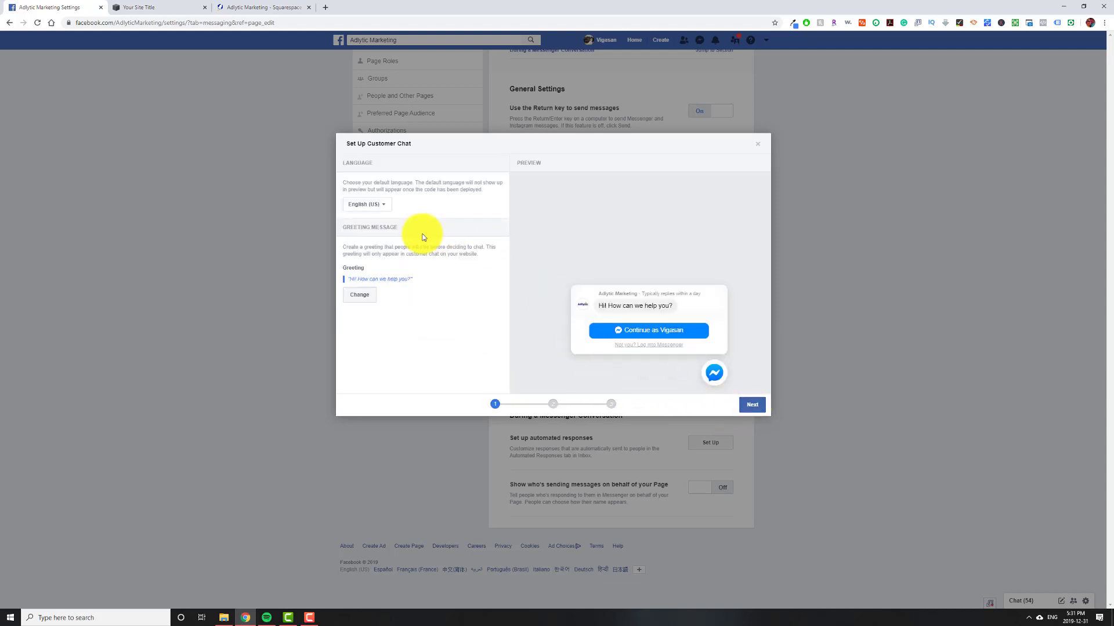
{"action": "left_click", "coordinate": [371, 204]}
{"action": "scroll", "coordinate": [380, 252], "scroll_direction": "down", "scroll_amount": 10}
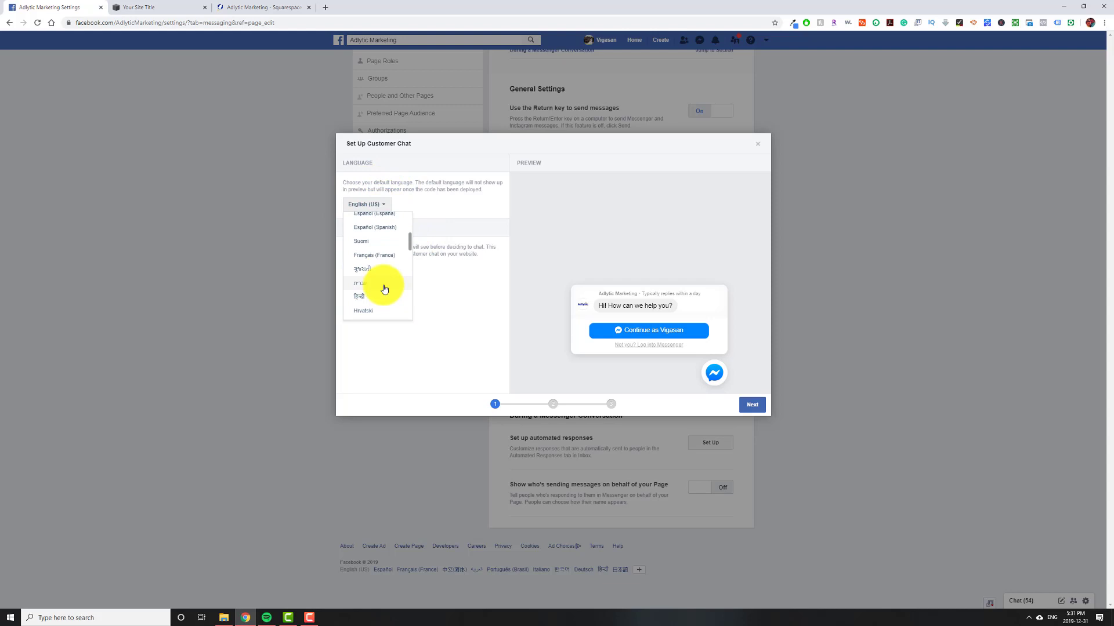
{"action": "scroll", "coordinate": [384, 290], "scroll_direction": "up", "scroll_amount": 12}
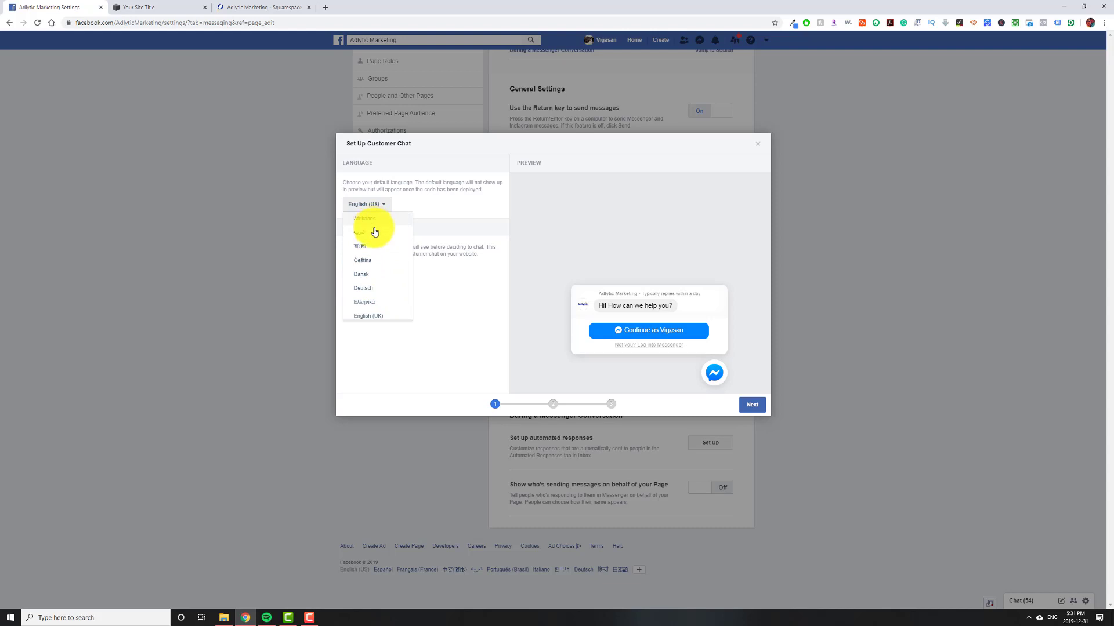
{"action": "scroll", "coordinate": [392, 285], "scroll_direction": "down", "scroll_amount": 10}
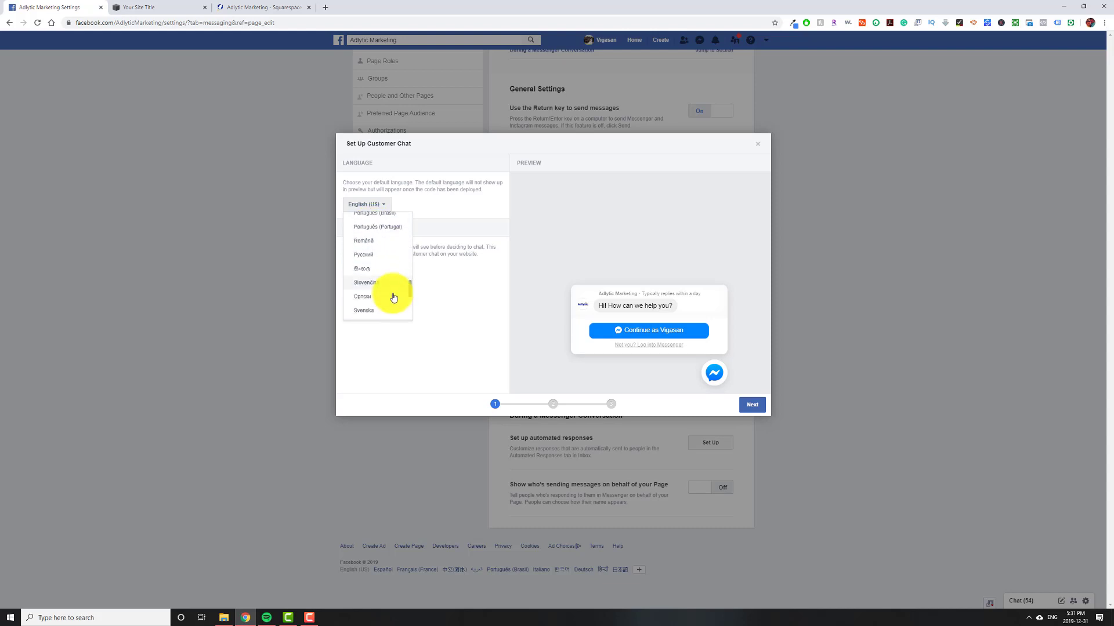
{"action": "scroll", "coordinate": [392, 293], "scroll_direction": "up", "scroll_amount": 10}
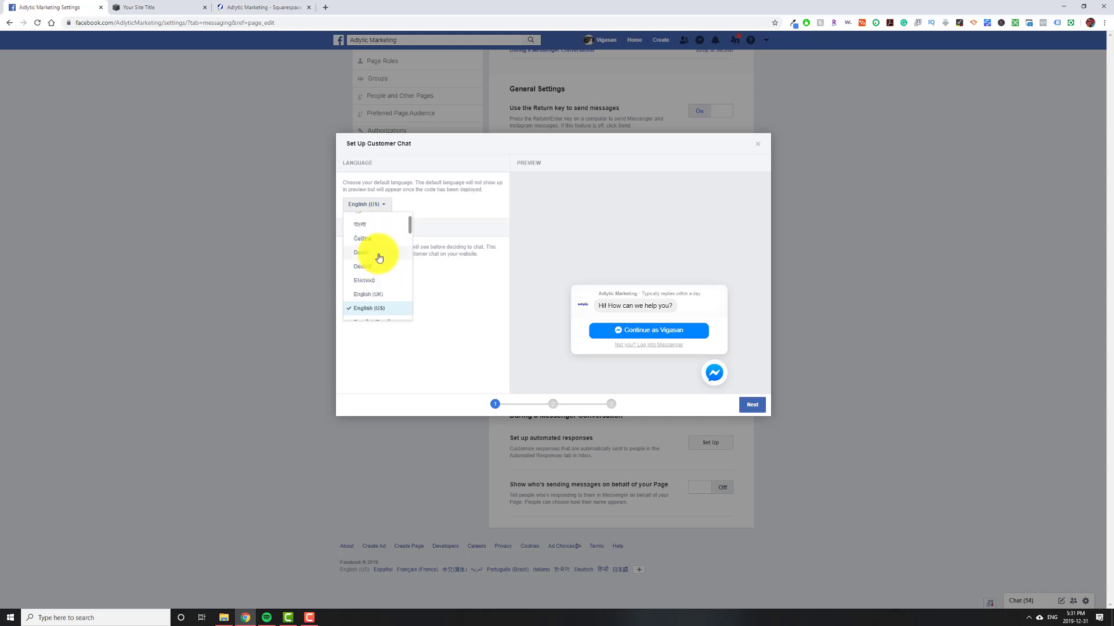
{"action": "left_click", "coordinate": [388, 206]}
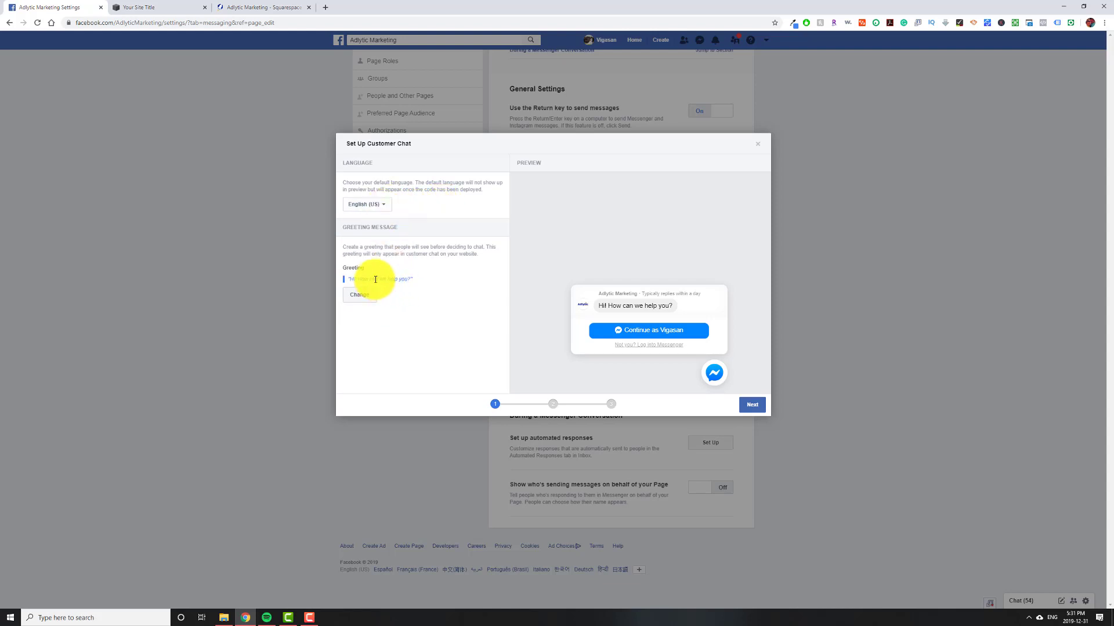
Step: After viewing the live site's widget, save the greeting 'Hi! How can we help you?'
{"action": "left_click", "coordinate": [245, 8]}
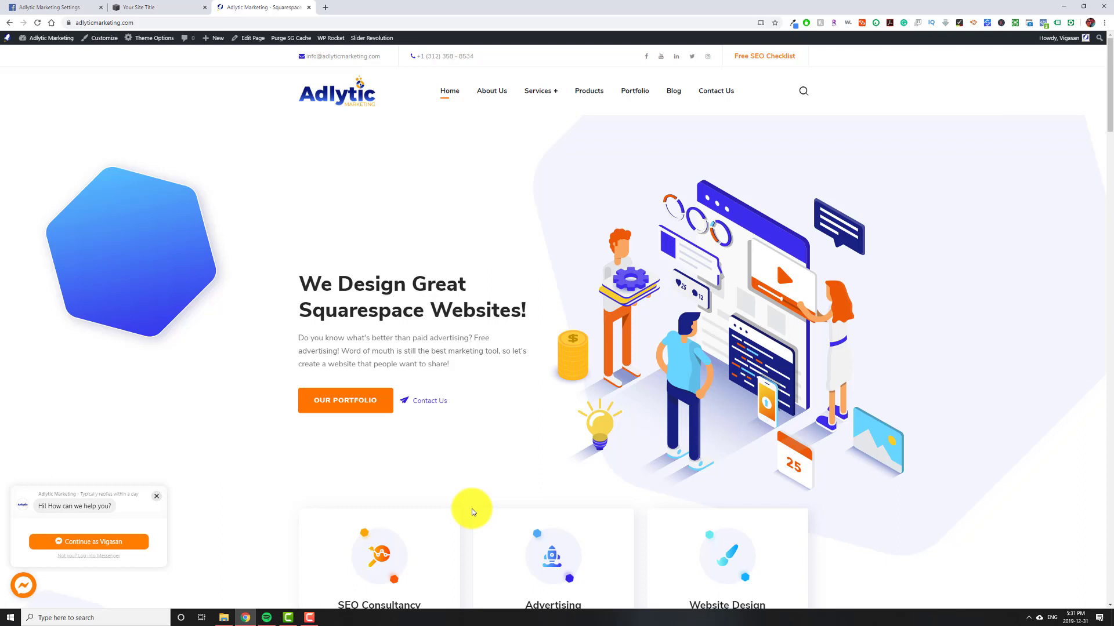
{"action": "left_click", "coordinate": [46, 8]}
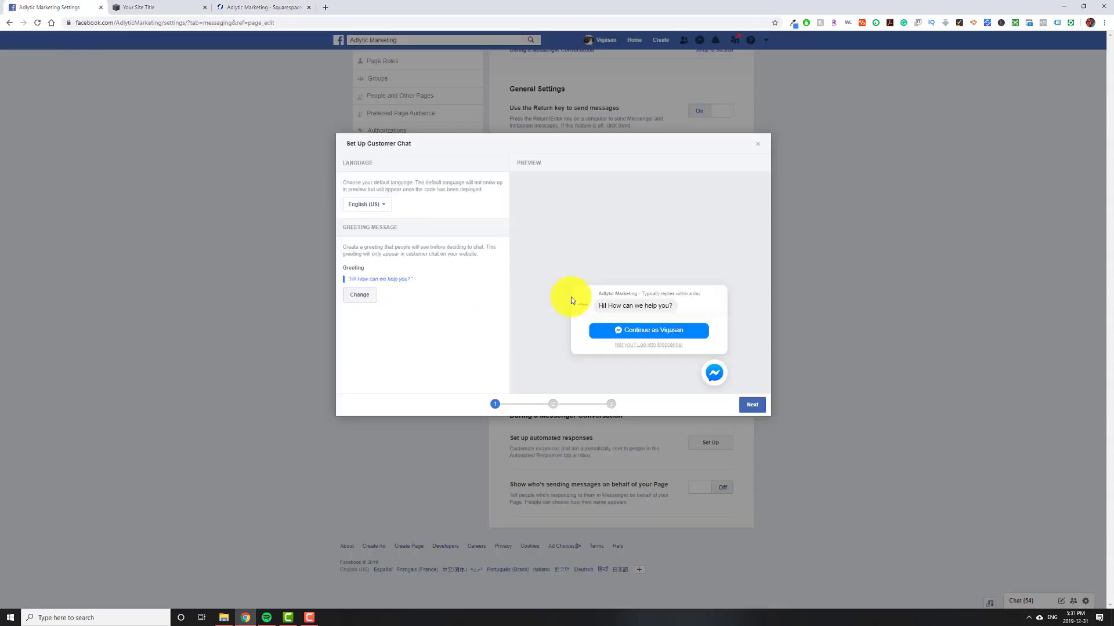
{"action": "left_click", "coordinate": [357, 297]}
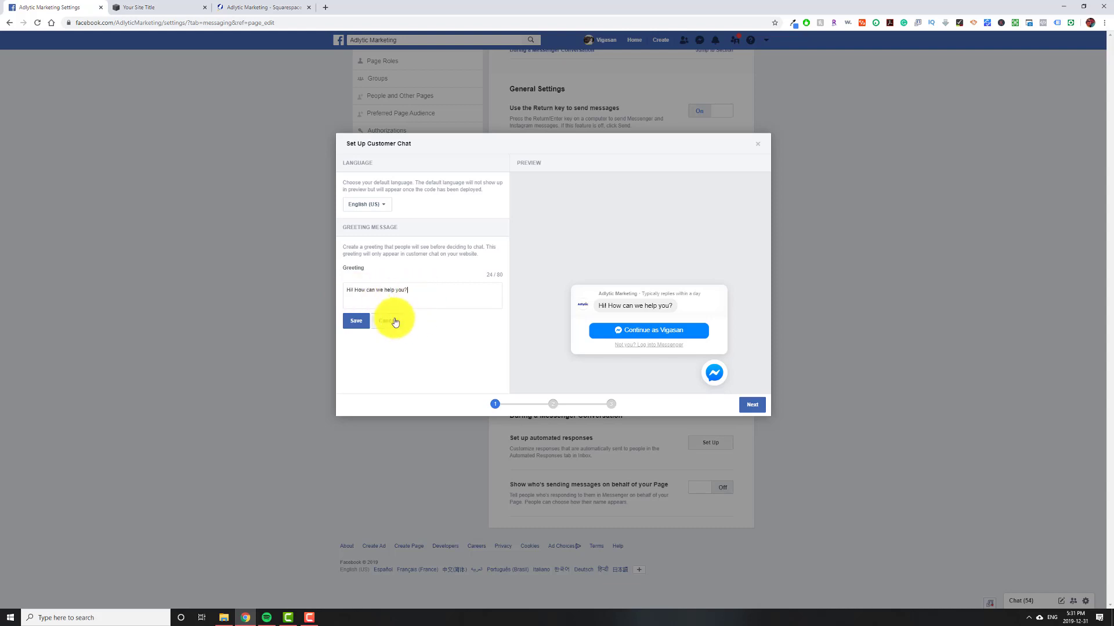
{"action": "left_click", "coordinate": [355, 321]}
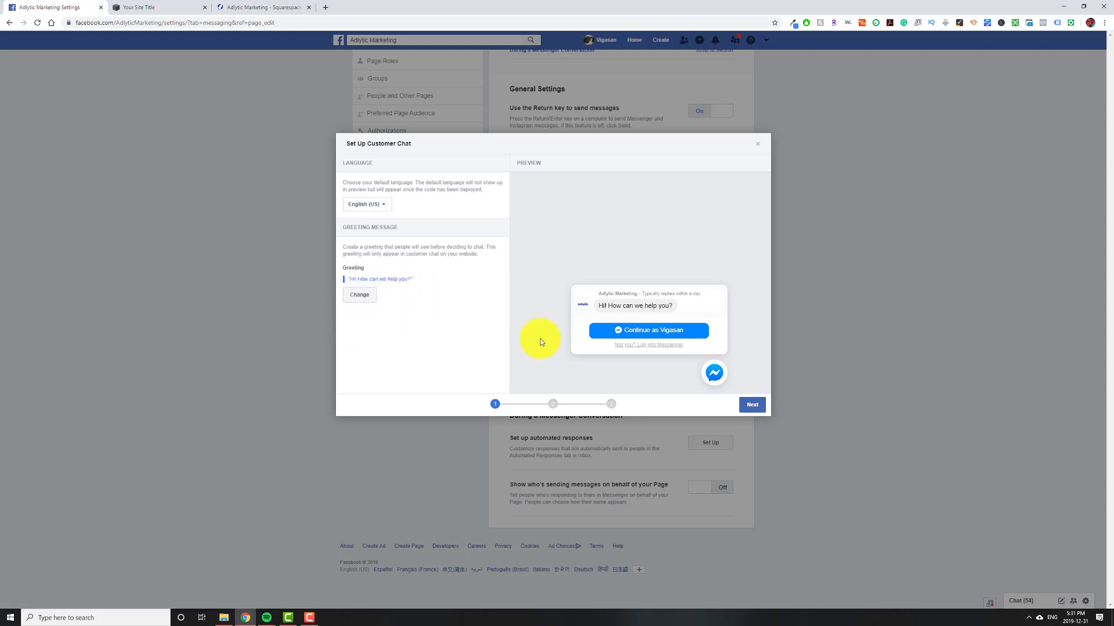
Step: Replace the chat's custom colour 0084ff with black #000000 and advance to the code snippet step
{"action": "left_click", "coordinate": [752, 406]}
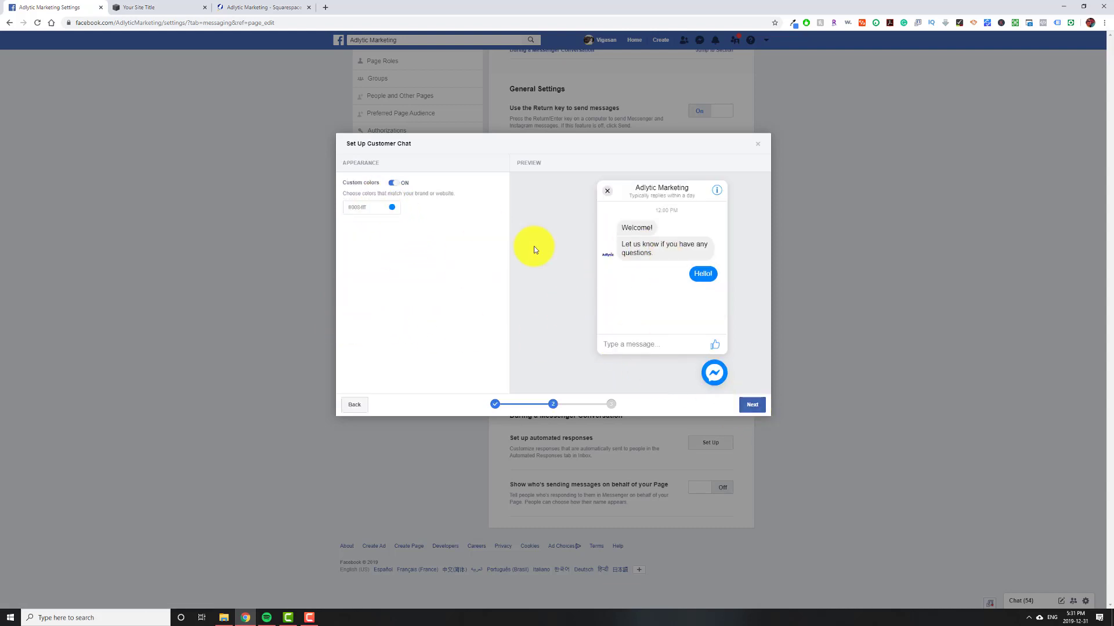
{"action": "left_click", "coordinate": [254, 8]}
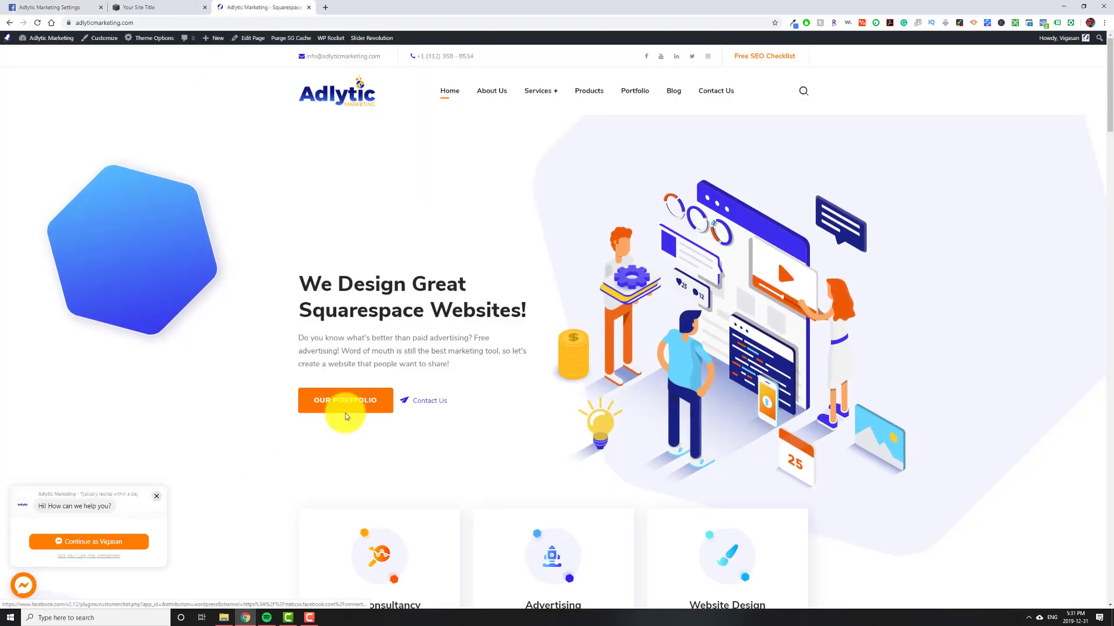
{"action": "left_click", "coordinate": [81, 7]}
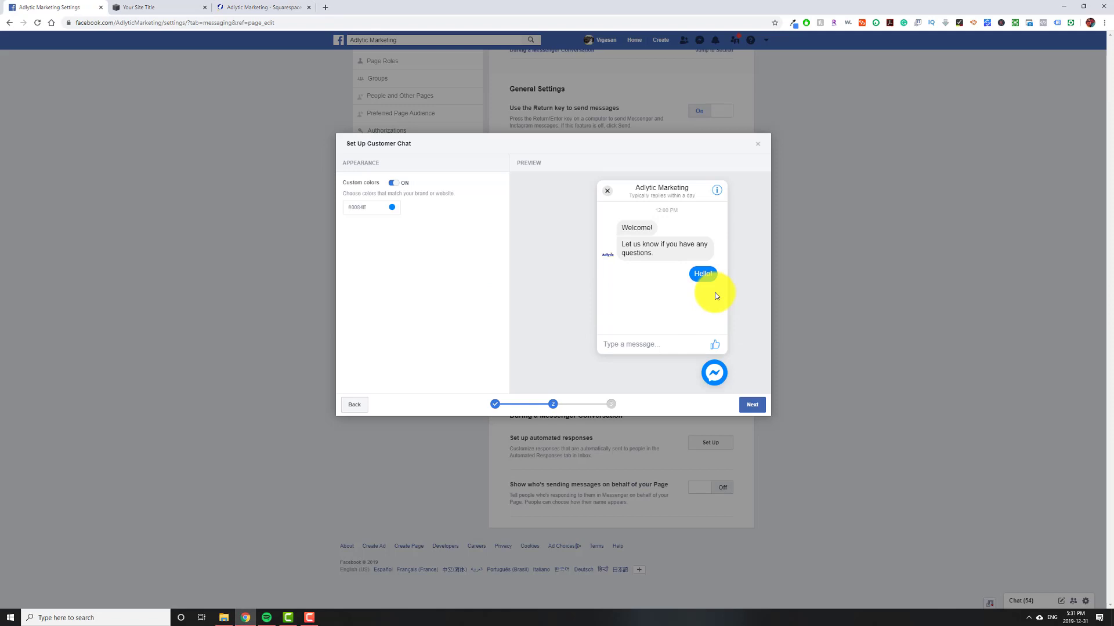
{"action": "left_click", "coordinate": [715, 373]}
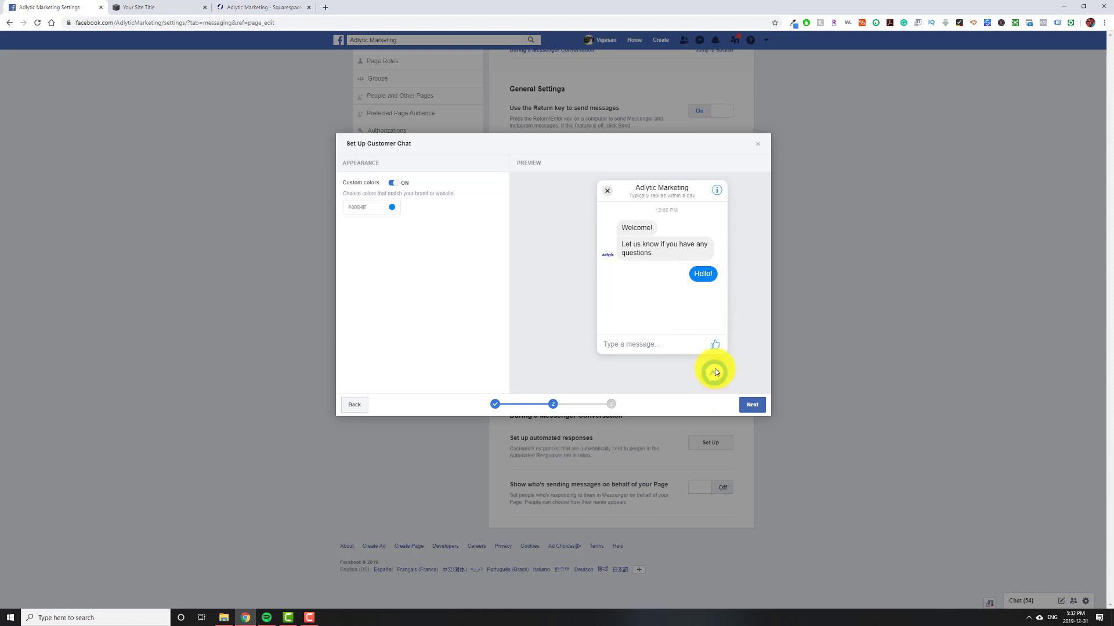
{"action": "left_click", "coordinate": [351, 207]}
{"action": "left_click", "coordinate": [370, 210]}
{"action": "left_click", "coordinate": [374, 212]}
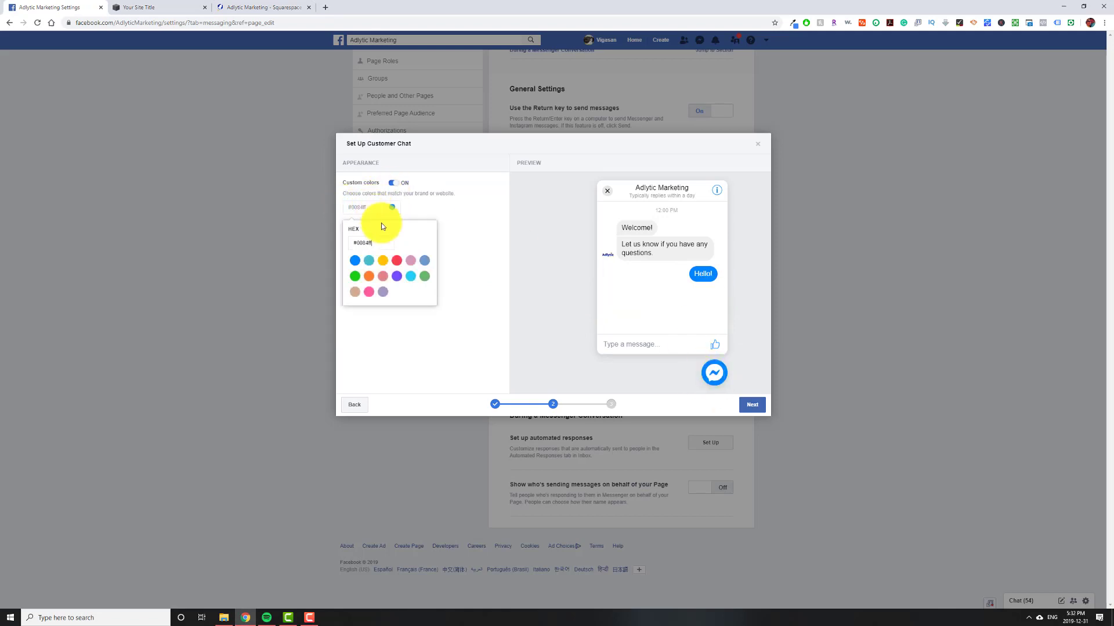
{"action": "left_click_drag", "start_coordinate": [356, 242], "coordinate": [409, 244]}
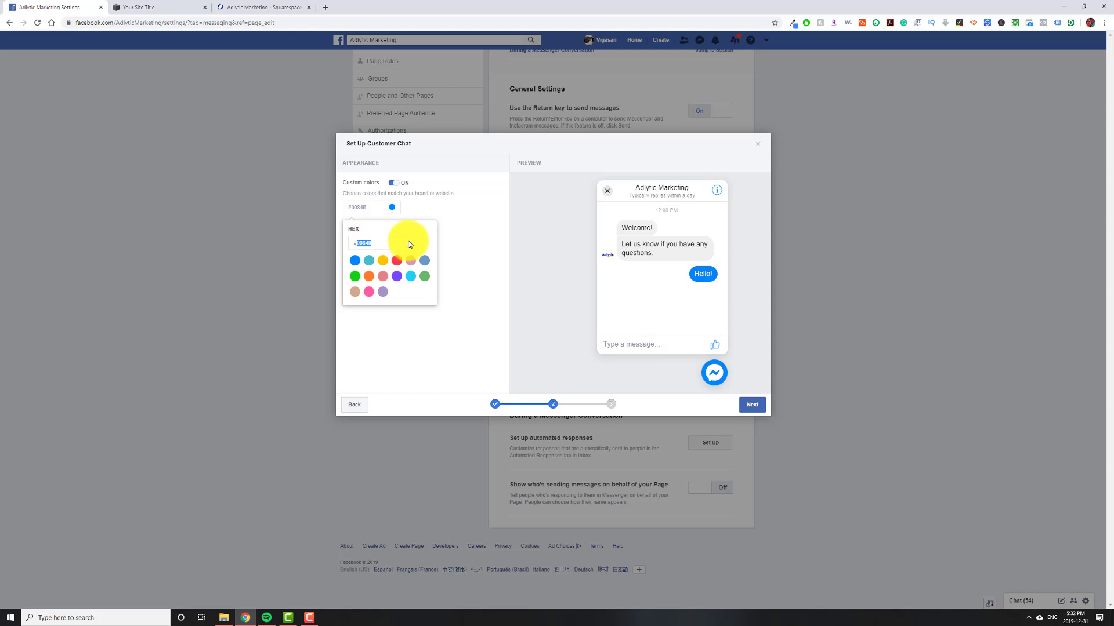
{"action": "key", "text": "BackSpace"}
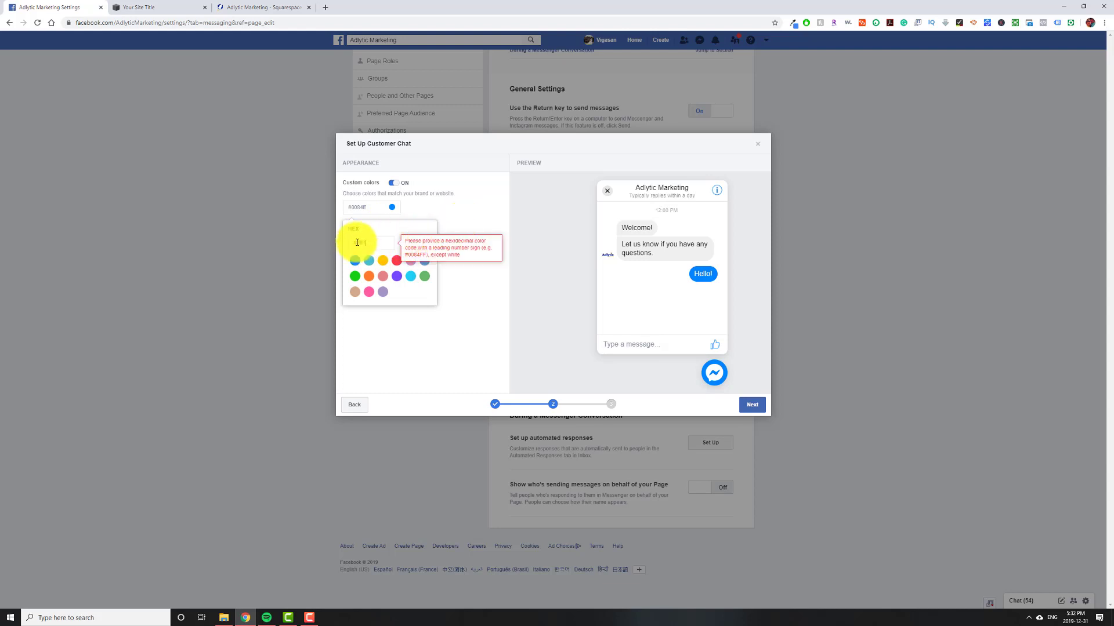
{"action": "type", "text": "00000"}
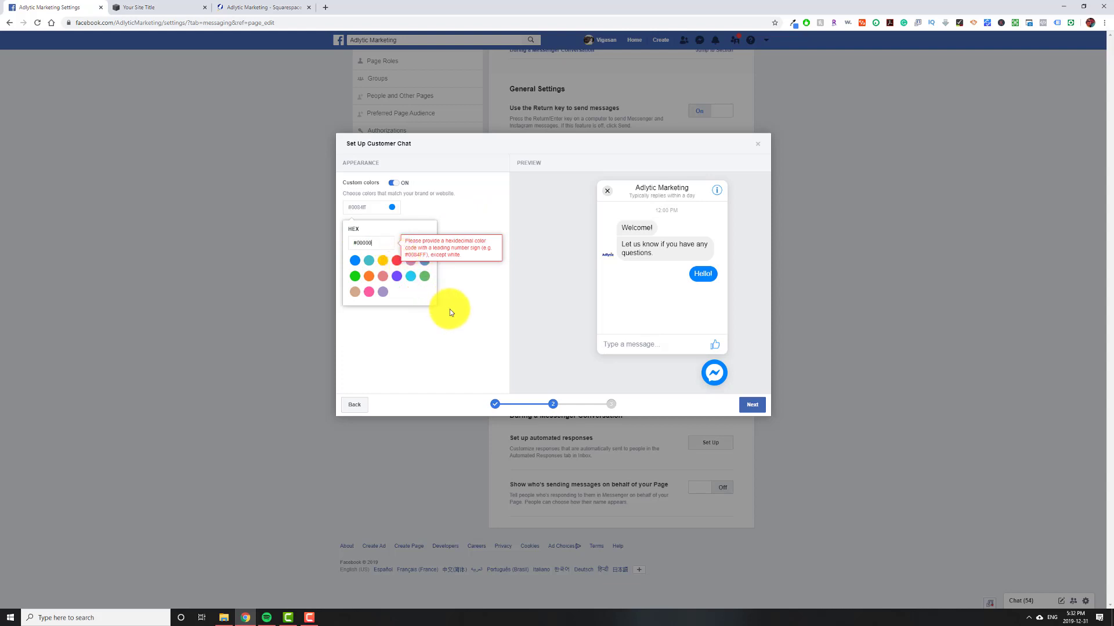
{"action": "type", "text": "0"}
{"action": "left_click", "coordinate": [443, 207]}
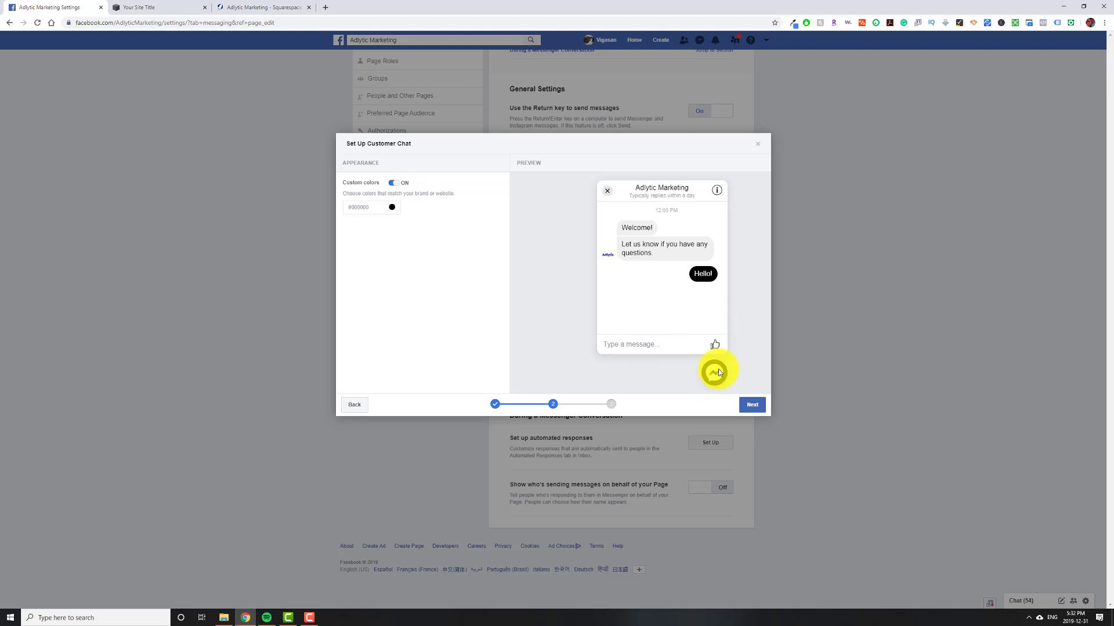
{"action": "left_click", "coordinate": [752, 404]}
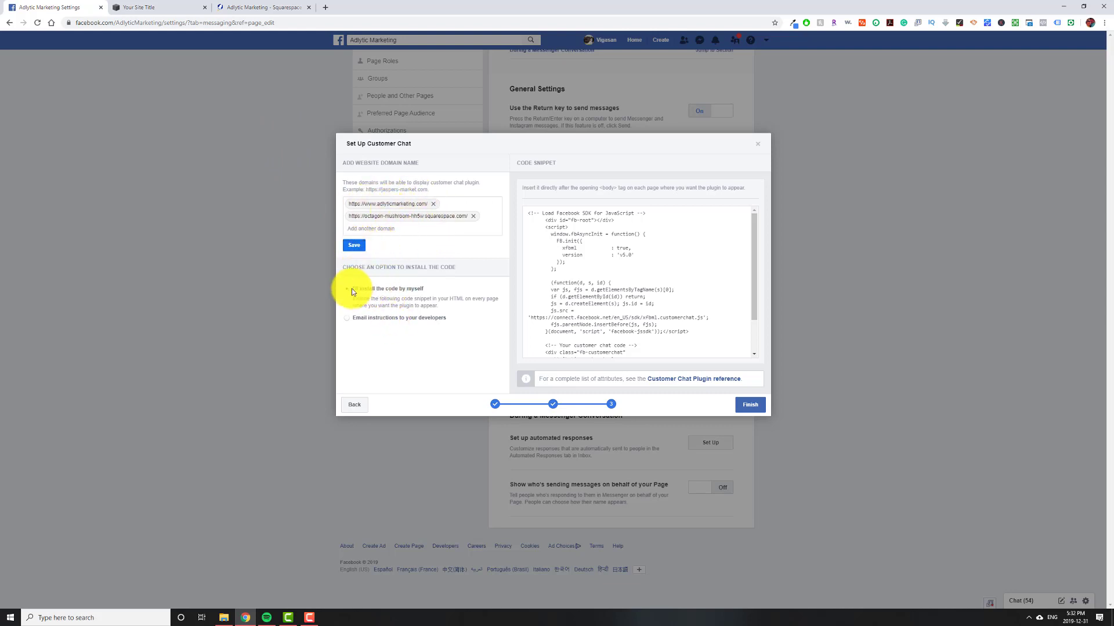
Step: Copy the customer chat code snippet to the clipboard and complete the setup
{"action": "left_click", "coordinate": [604, 303]}
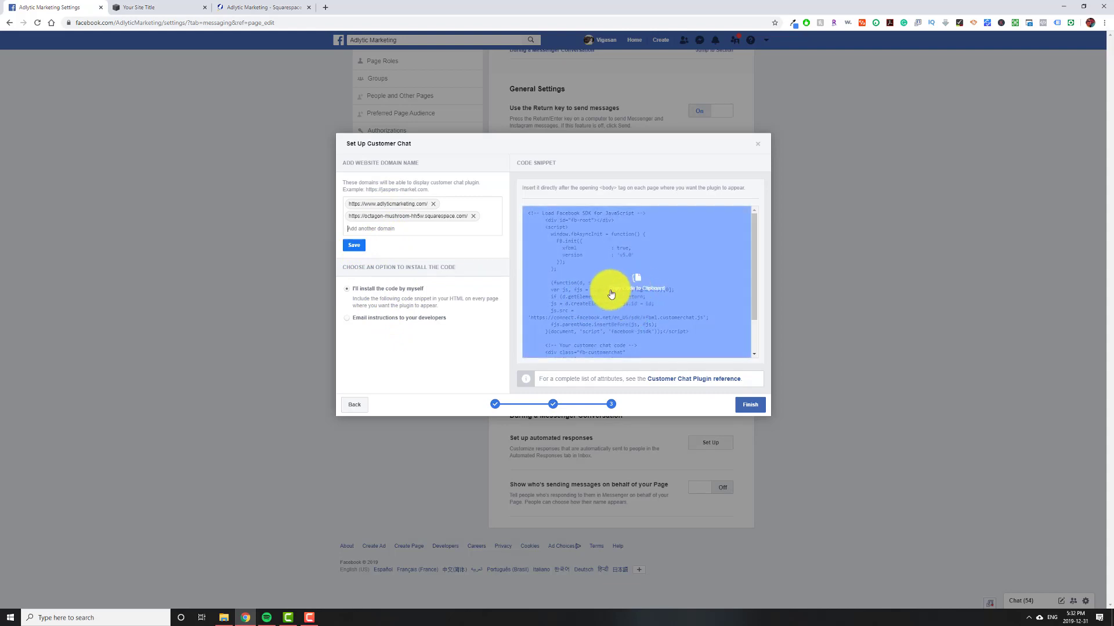
{"action": "left_click", "coordinate": [638, 286]}
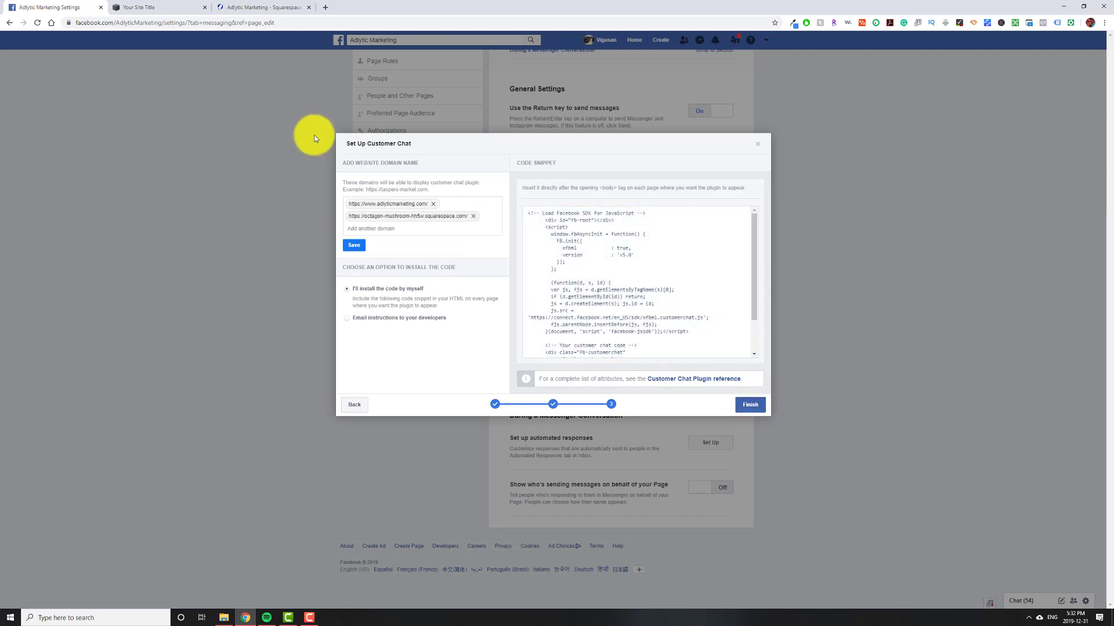
{"action": "left_click", "coordinate": [750, 406]}
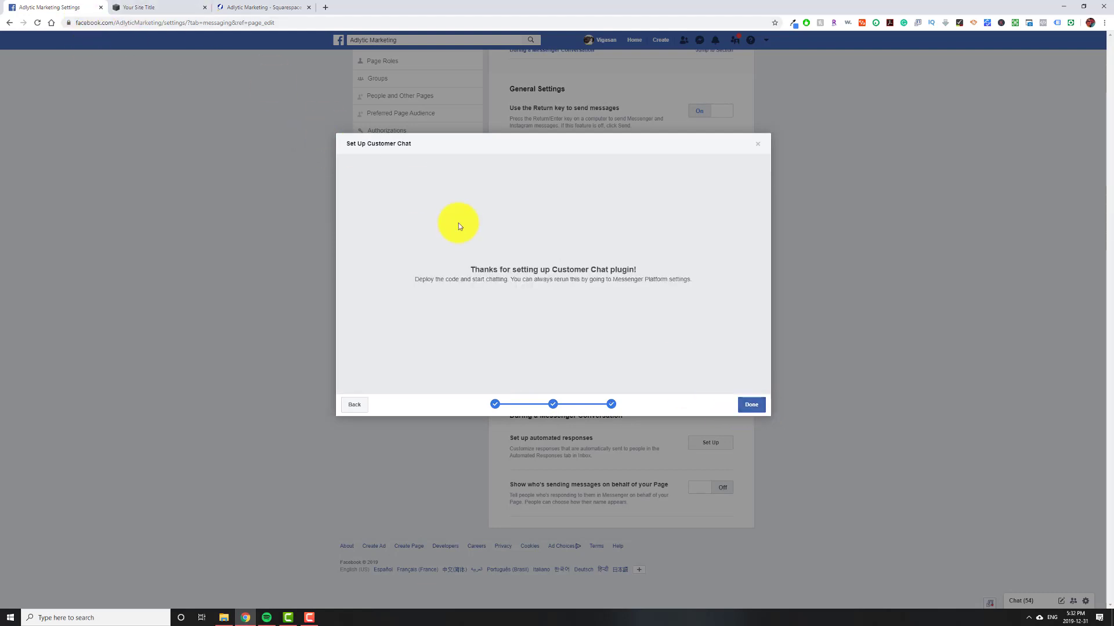
{"action": "left_click", "coordinate": [756, 405]}
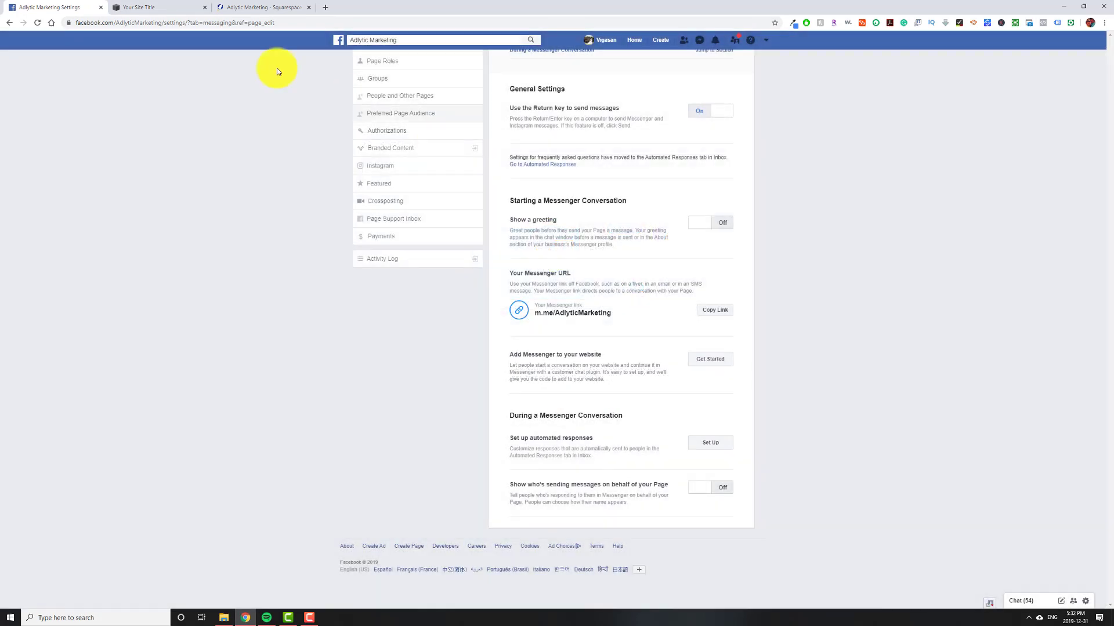
Step: In the Squarespace editor, open the site Settings to reach Advanced > Code Injection
{"action": "left_click", "coordinate": [142, 9]}
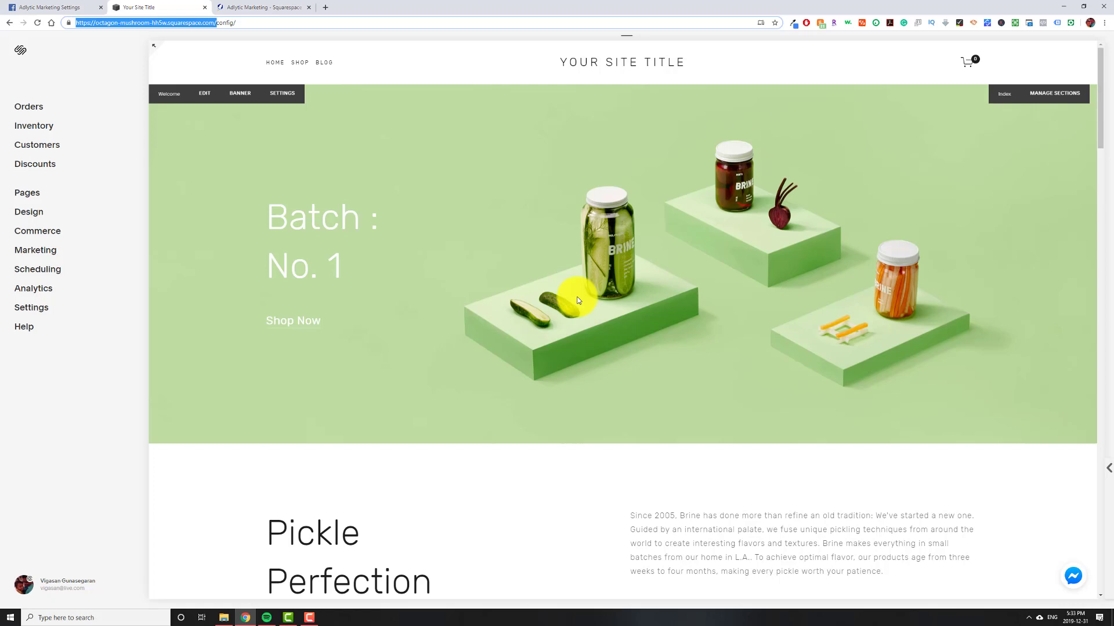
{"action": "left_click", "coordinate": [54, 305]}
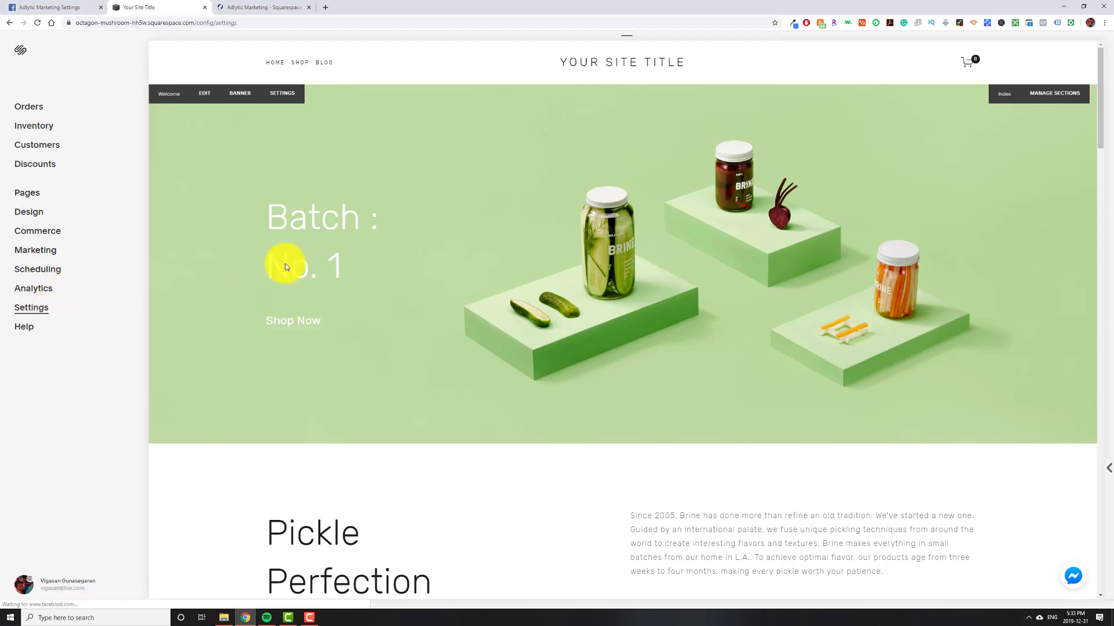
{"action": "left_click", "coordinate": [13, 51]}
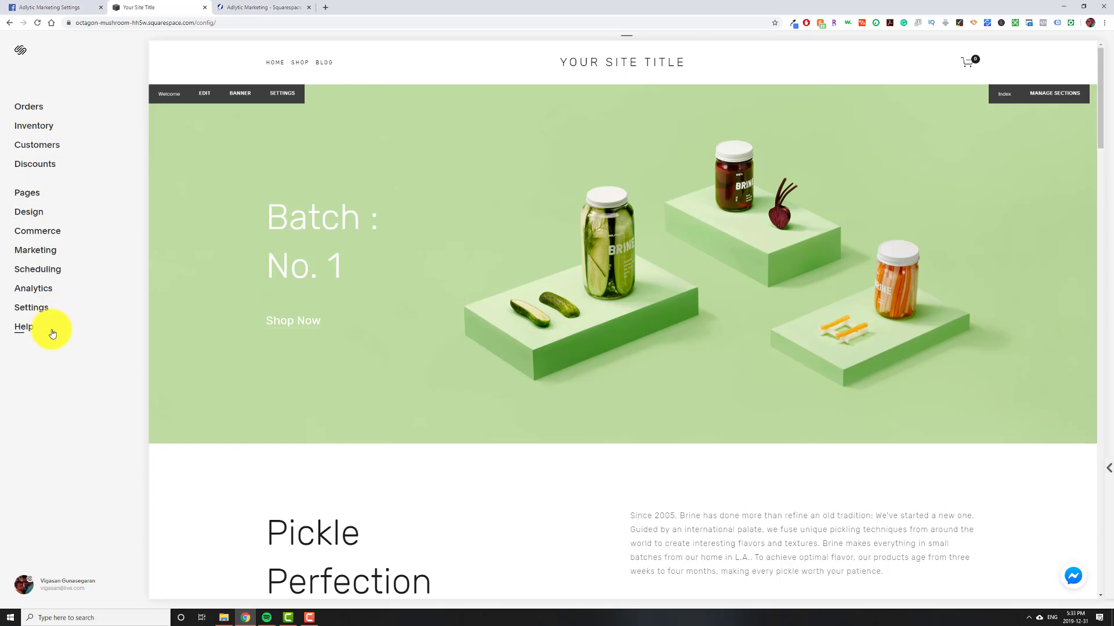
{"action": "left_click", "coordinate": [35, 306]}
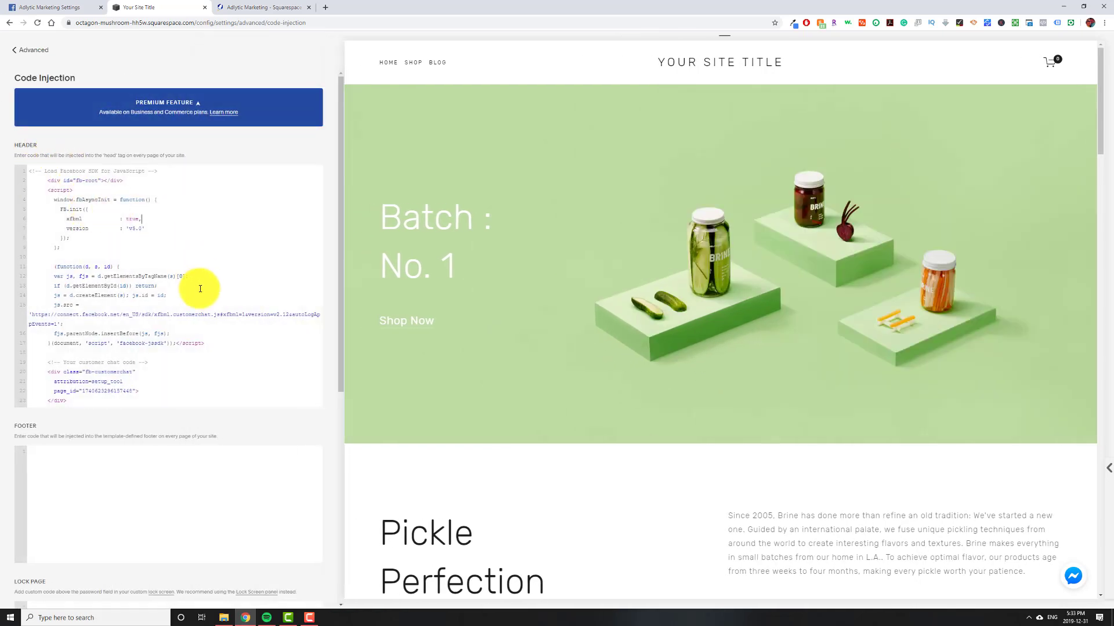
Step: Delete all existing Header code and paste the Messenger chat code into the Footer box
{"action": "left_click", "coordinate": [200, 287]}
{"action": "key", "text": "ctrl+a"}
{"action": "key", "text": "BackSpace"}
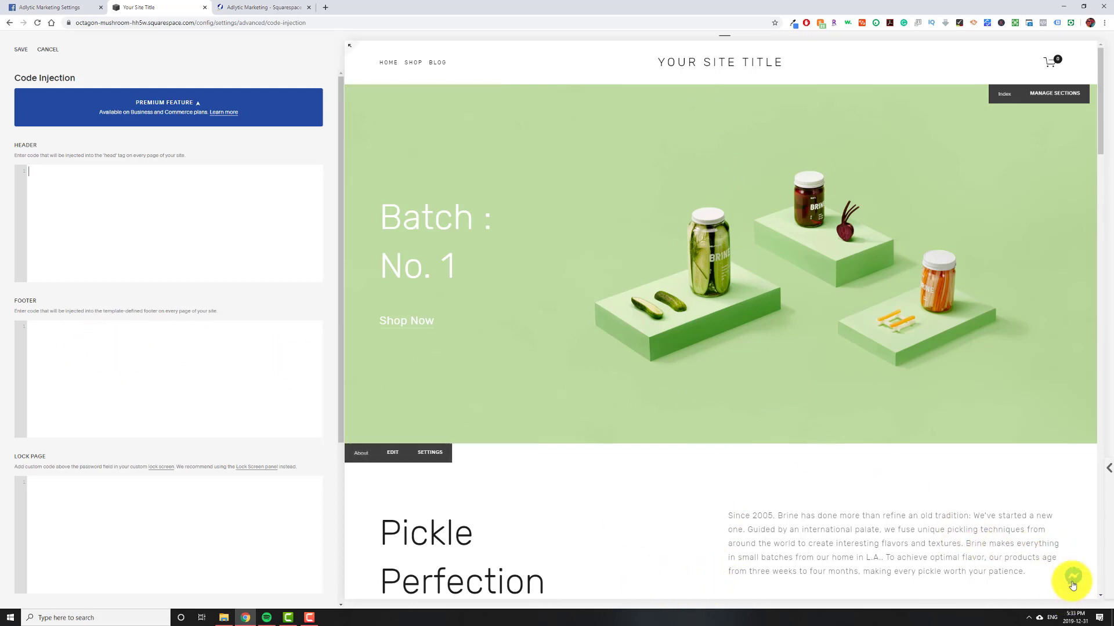
{"action": "left_click", "coordinate": [141, 387]}
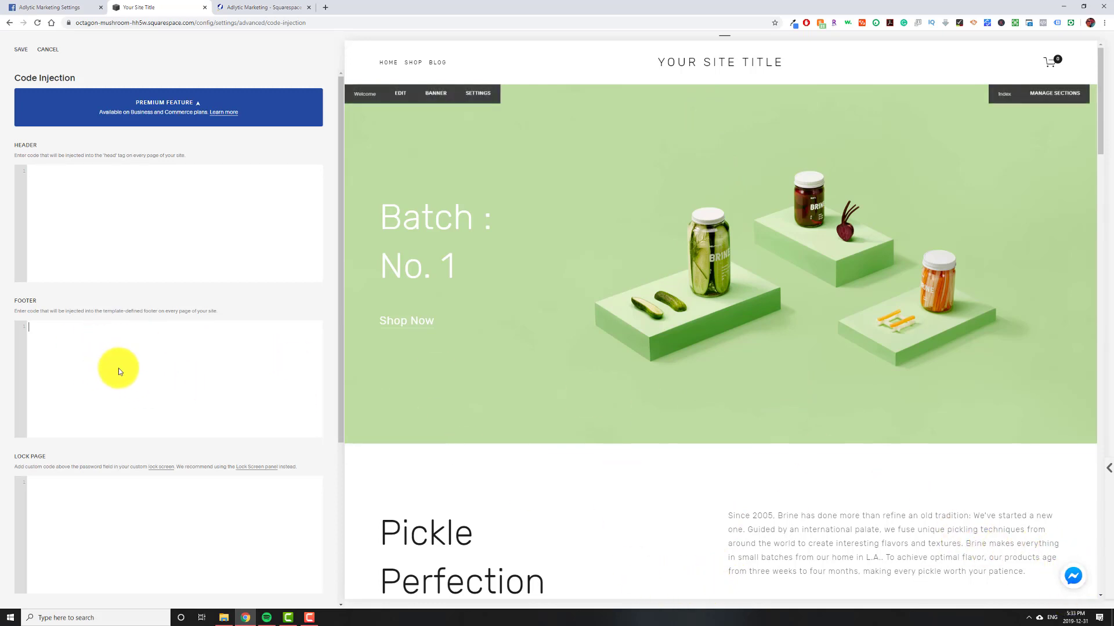
{"action": "key", "text": "ctrl+v"}
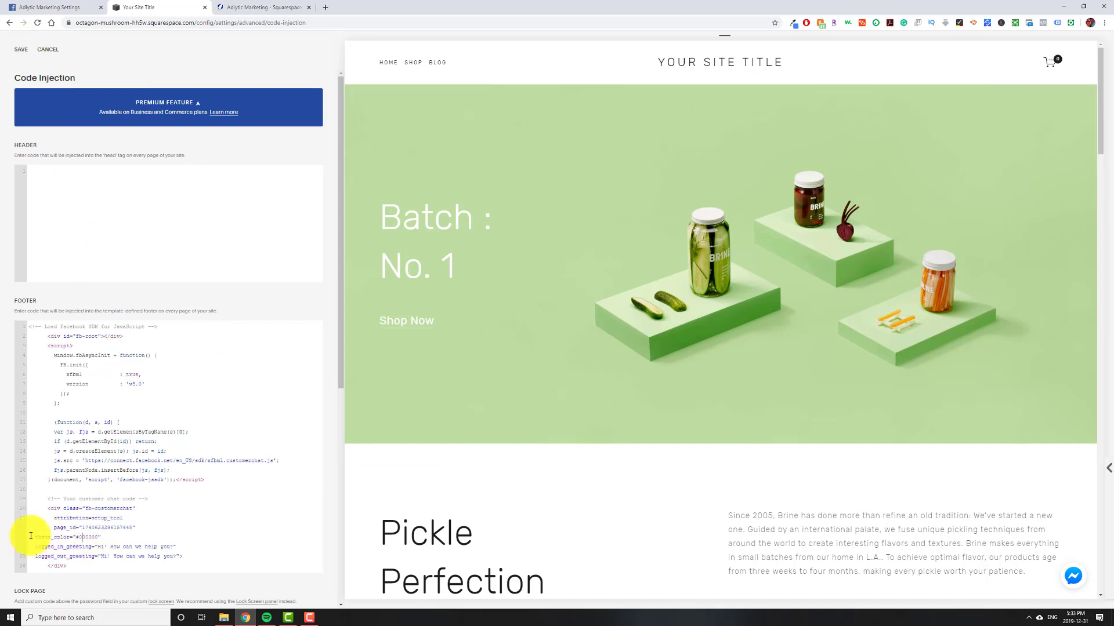
Step: Change the footer code's theme_color from 000000 to a4a4a4
{"action": "mouse_move", "coordinate": [25, 531]}
{"action": "left_mouse_down"}
{"action": "mouse_move", "coordinate": [112, 535]}
{"action": "mouse_move", "coordinate": [47, 530]}
{"action": "left_mouse_up"}
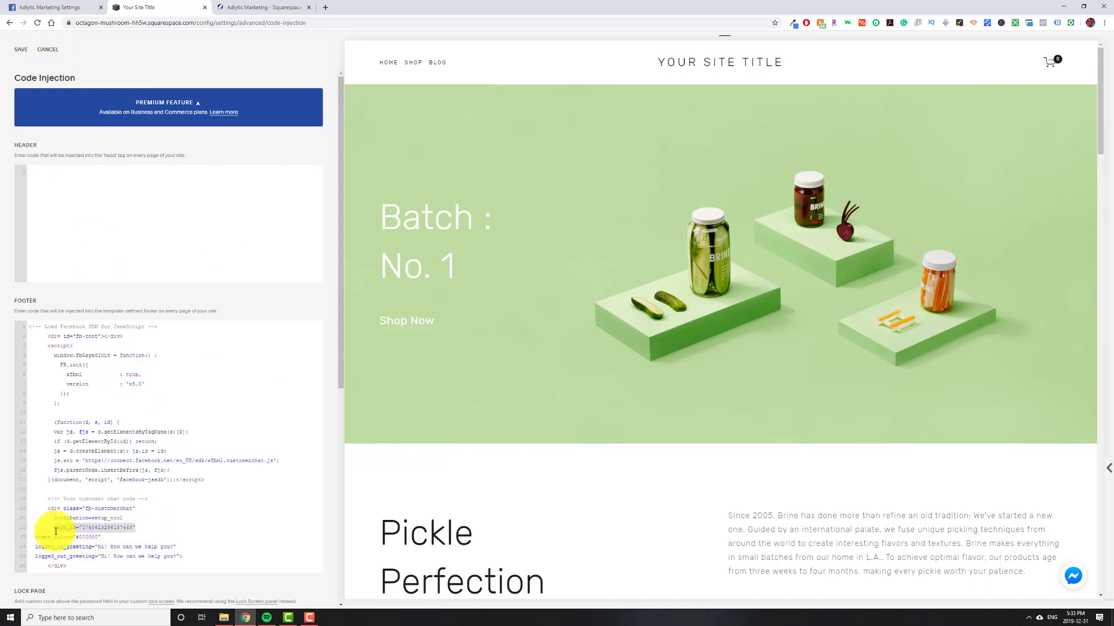
{"action": "scroll", "coordinate": [179, 513], "scroll_direction": "down", "scroll_amount": 1}
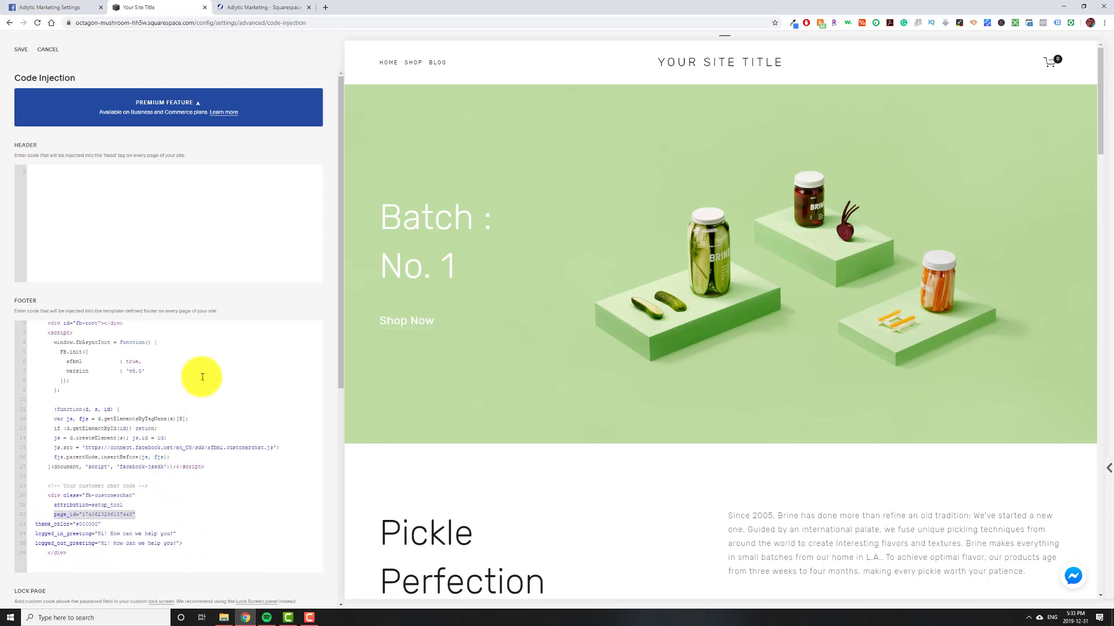
{"action": "scroll", "coordinate": [191, 377], "scroll_direction": "up", "scroll_amount": 1}
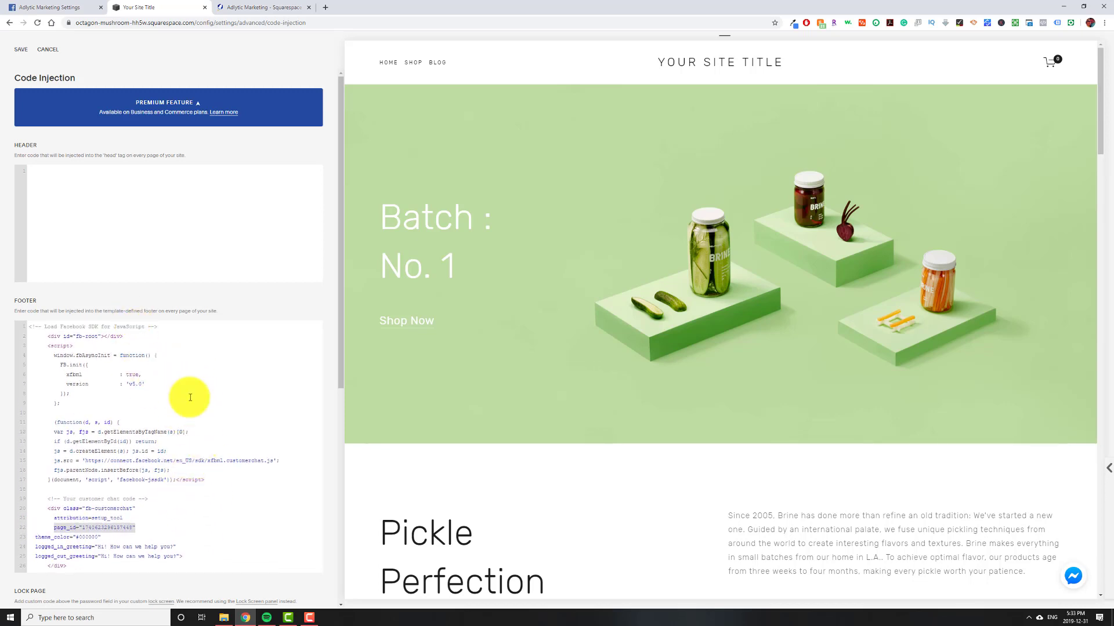
{"action": "scroll", "coordinate": [177, 525], "scroll_direction": "down", "scroll_amount": 1}
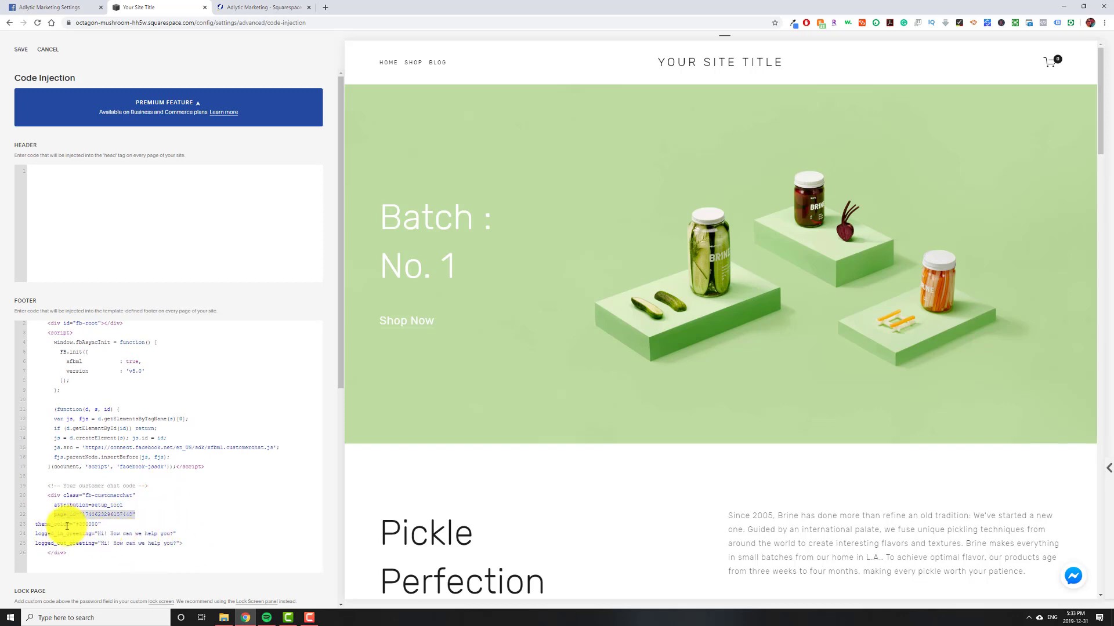
{"action": "double_click", "coordinate": [89, 526]}
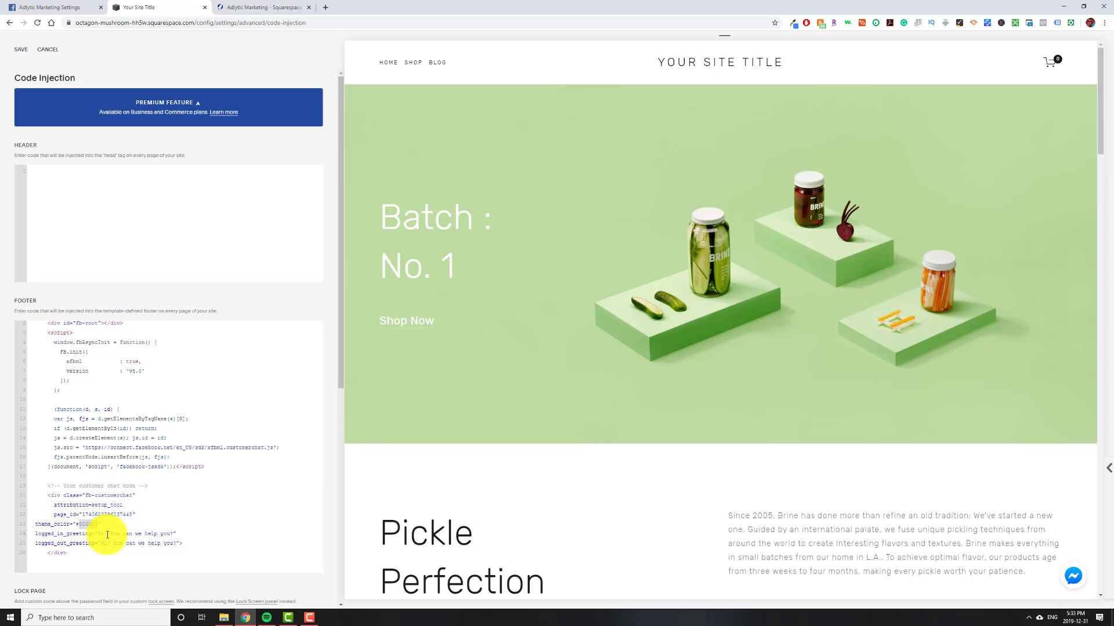
{"action": "type", "text": "a4a4a4"}
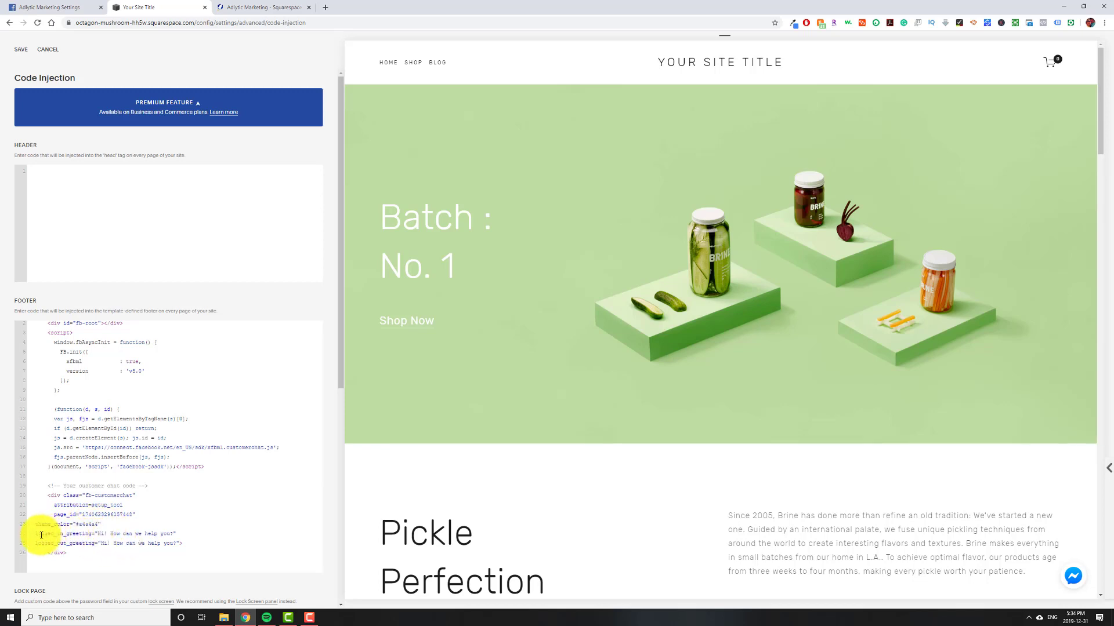
Step: Review the logged-in and logged-out greeting texts, then save the Code Injection changes
{"action": "left_click_drag", "start_coordinate": [98, 534], "coordinate": [170, 534]}
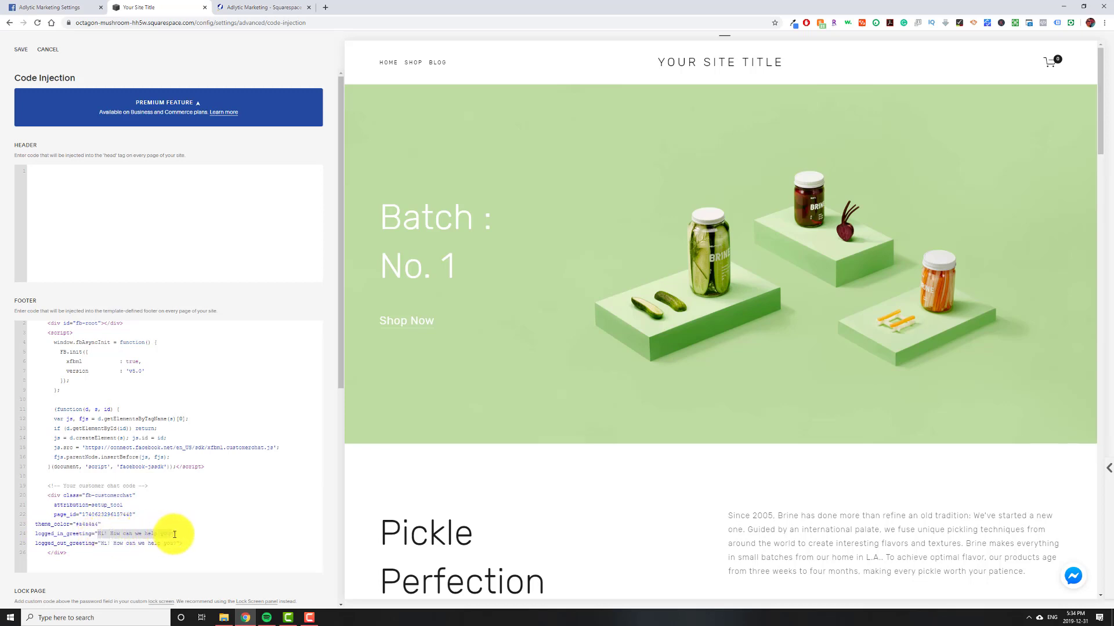
{"action": "left_click", "coordinate": [45, 544]}
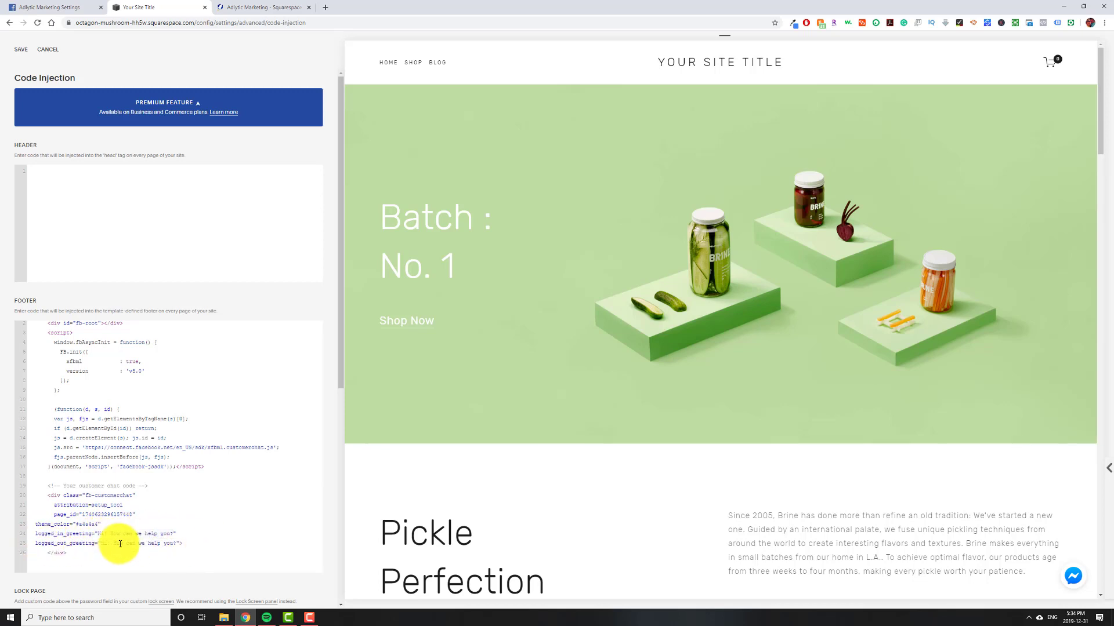
{"action": "left_click_drag", "start_coordinate": [97, 544], "coordinate": [165, 542]}
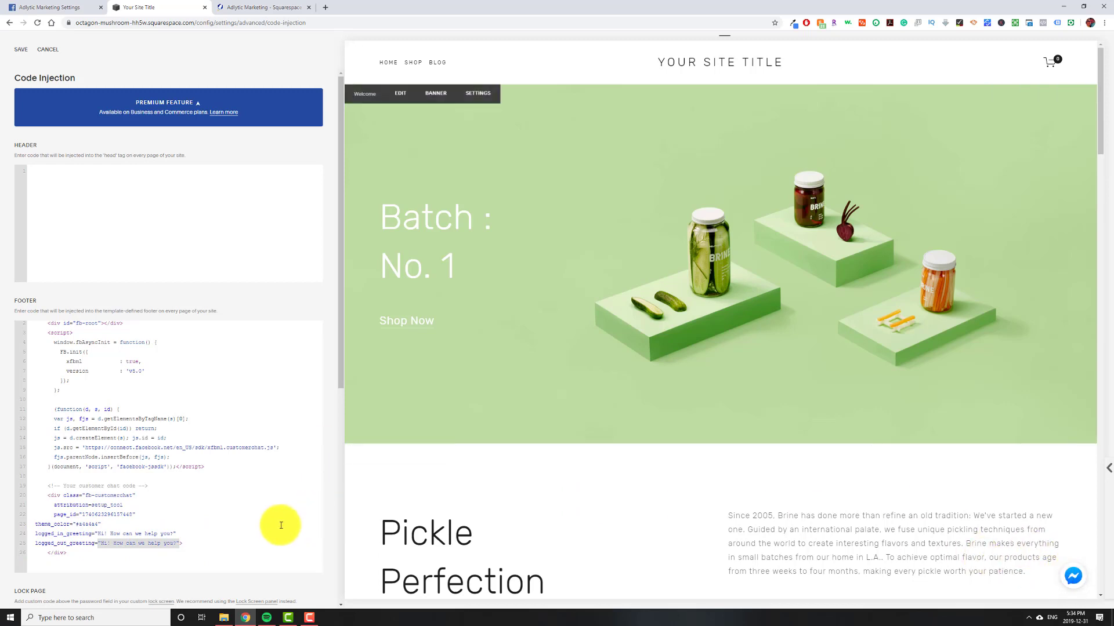
{"action": "left_click", "coordinate": [155, 525]}
{"action": "scroll", "coordinate": [201, 440], "scroll_direction": "up", "scroll_amount": 1}
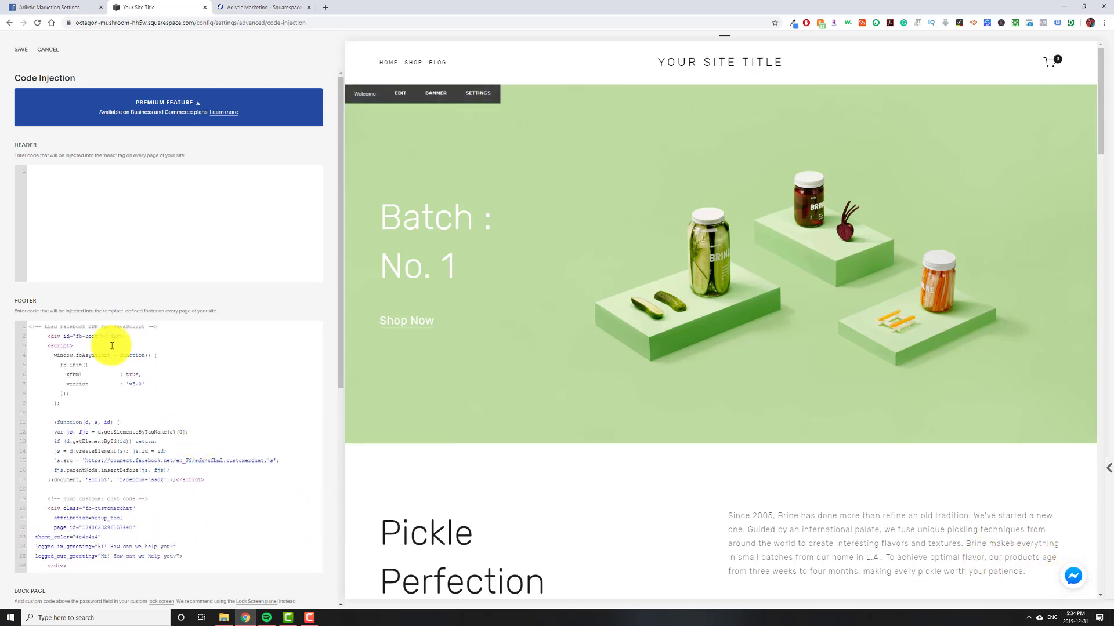
{"action": "left_click", "coordinate": [21, 50]}
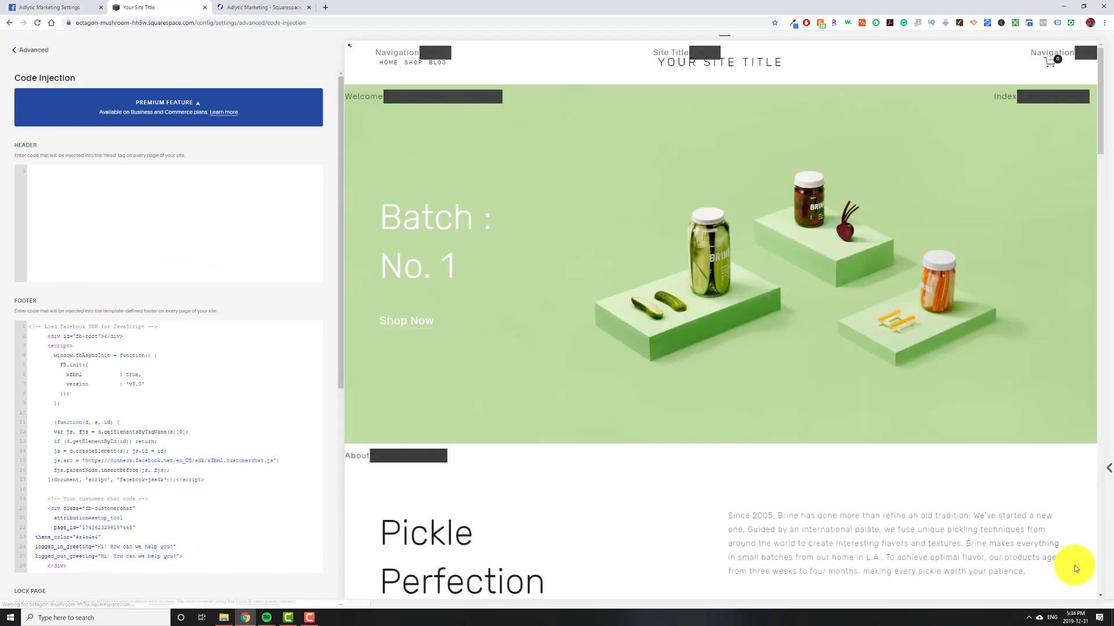
Step: Open the grey Messenger chat greeting on the site preview to check it, then close it
{"action": "left_click", "coordinate": [1079, 589]}
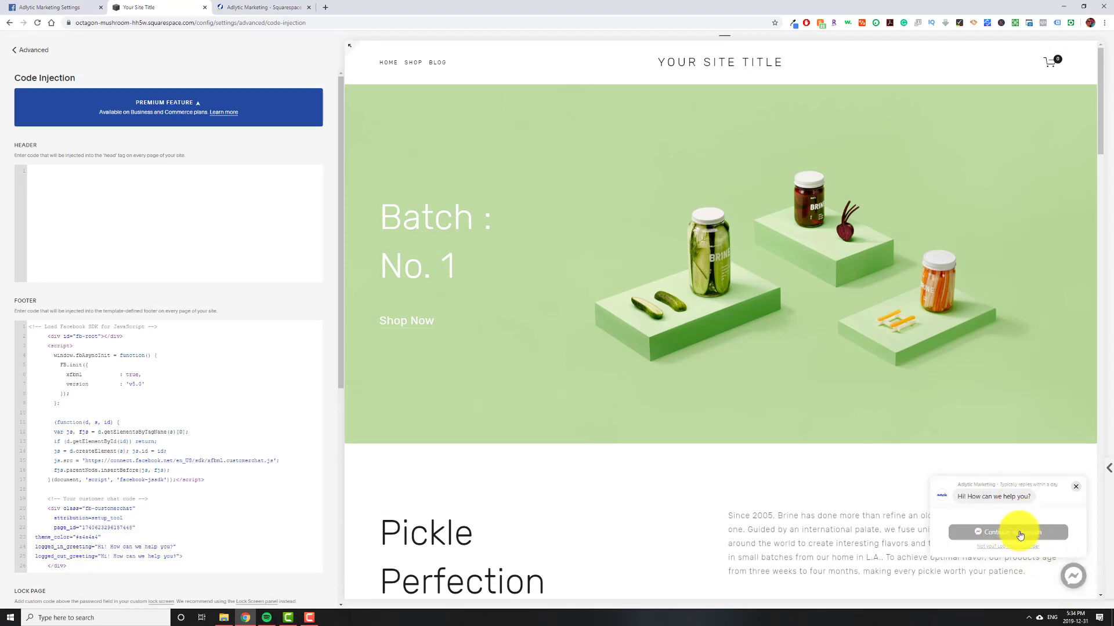
{"action": "scroll", "coordinate": [845, 539], "scroll_direction": "down", "scroll_amount": 5}
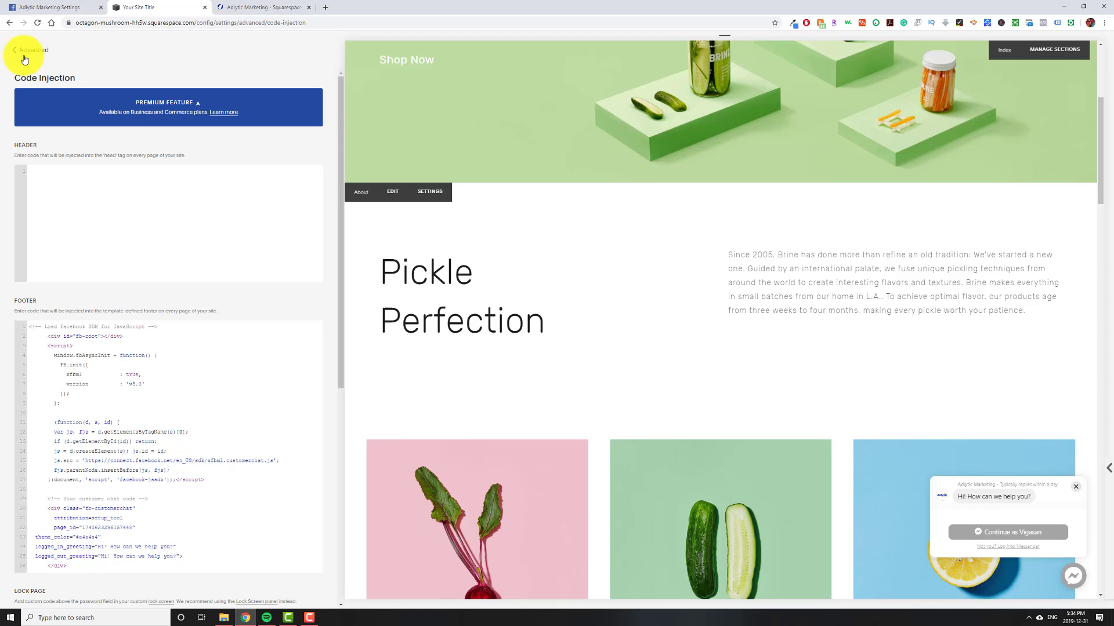
{"action": "left_click", "coordinate": [24, 59]}
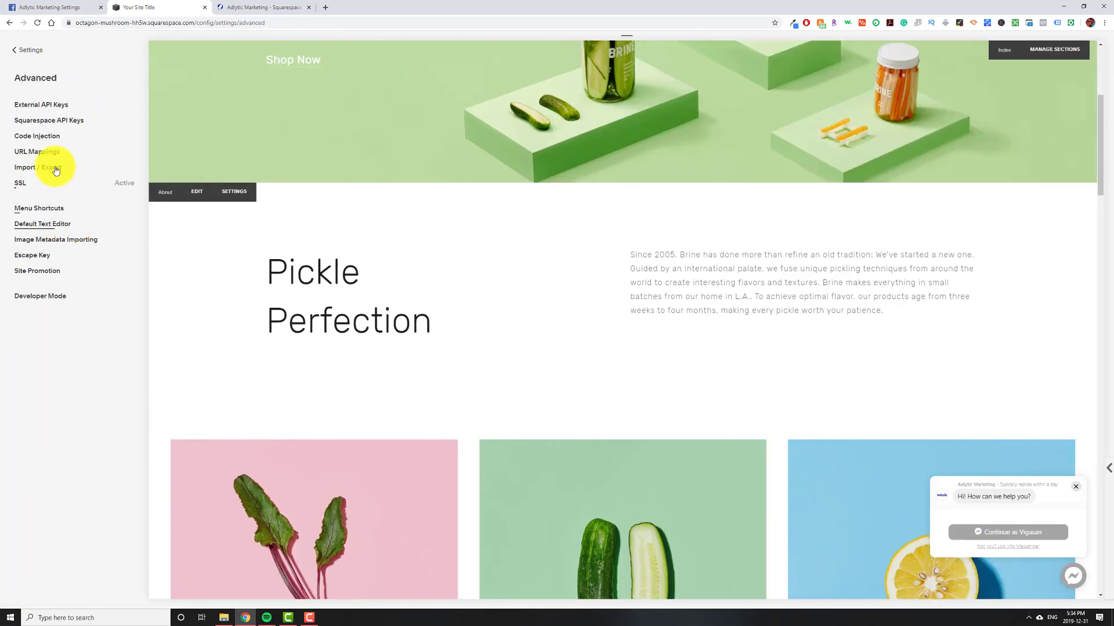
{"action": "left_click", "coordinate": [1073, 576]}
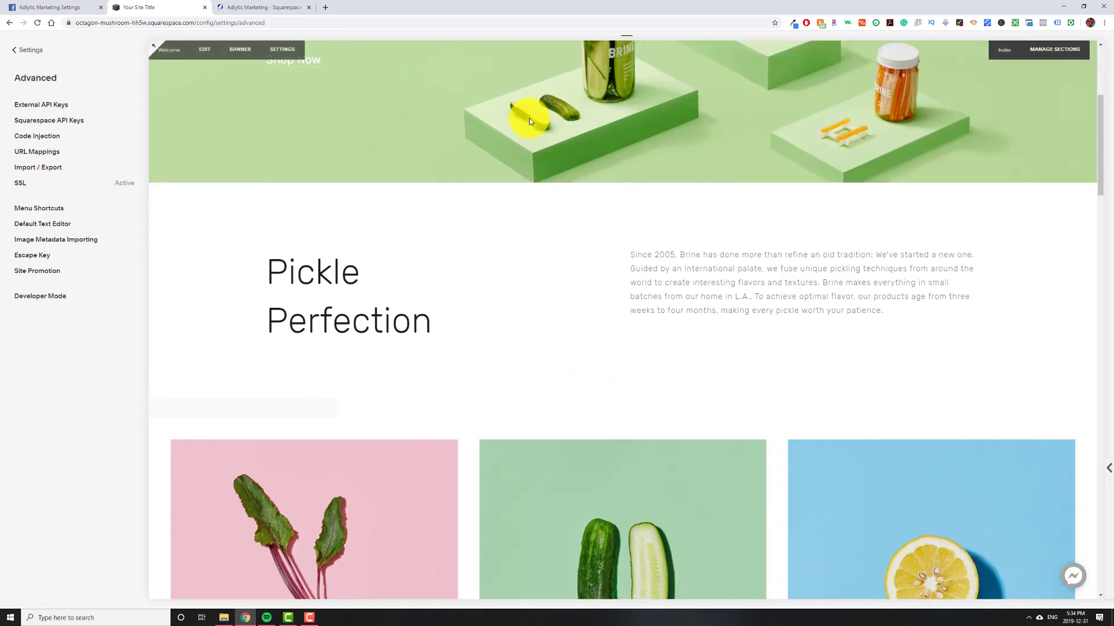
Step: Copy the site address and open a new incognito window in Chrome
{"action": "left_click_drag", "start_coordinate": [214, 23], "coordinate": [76, 22]}
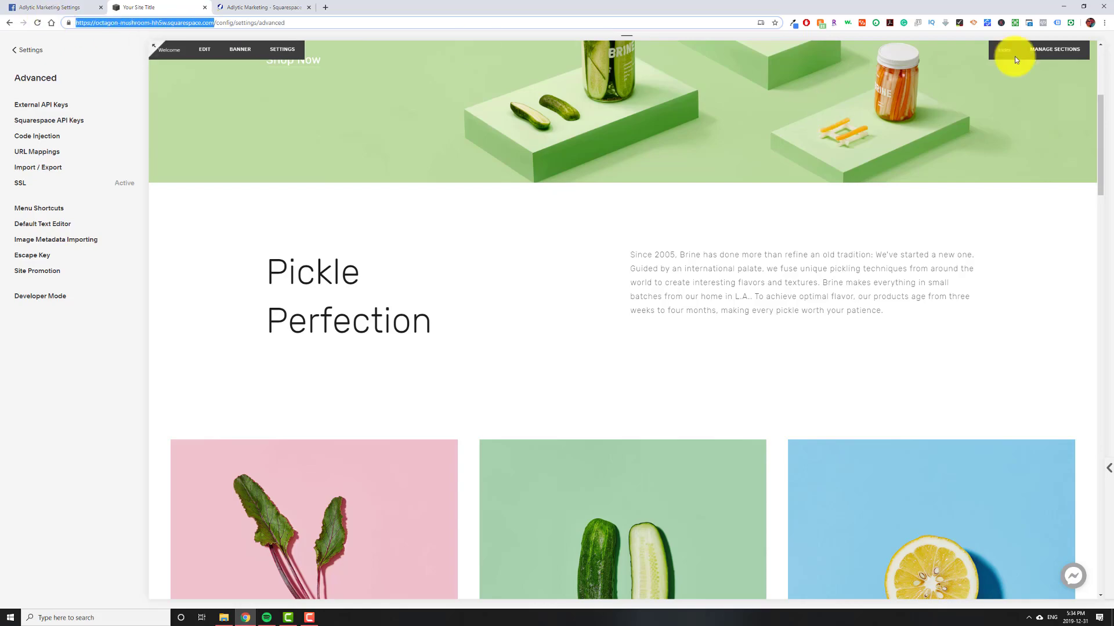
{"action": "left_click", "coordinate": [1105, 22]}
{"action": "left_click", "coordinate": [1035, 76]}
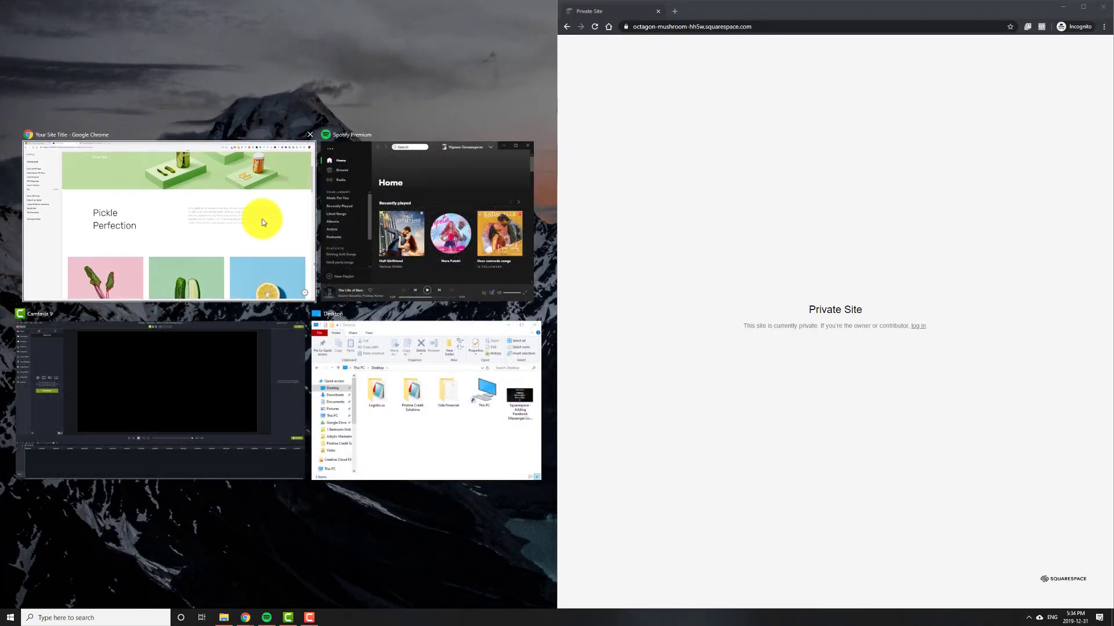
Step: Change Site Visibility from Private to Password Protected and save the setting
{"action": "left_click", "coordinate": [262, 222]}
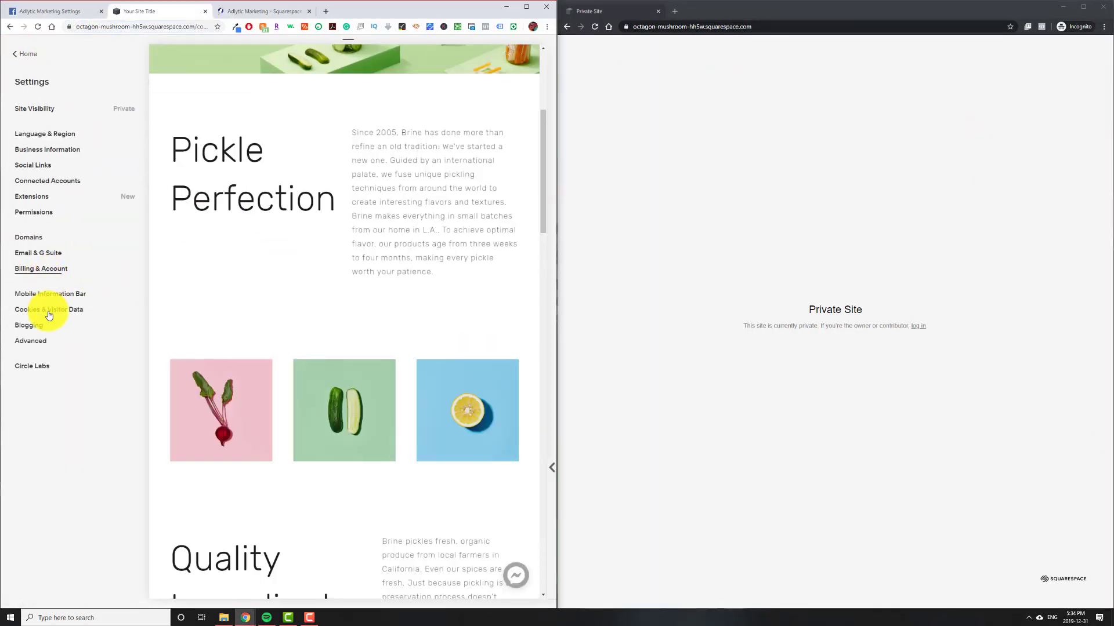
{"action": "left_click", "coordinate": [33, 340]}
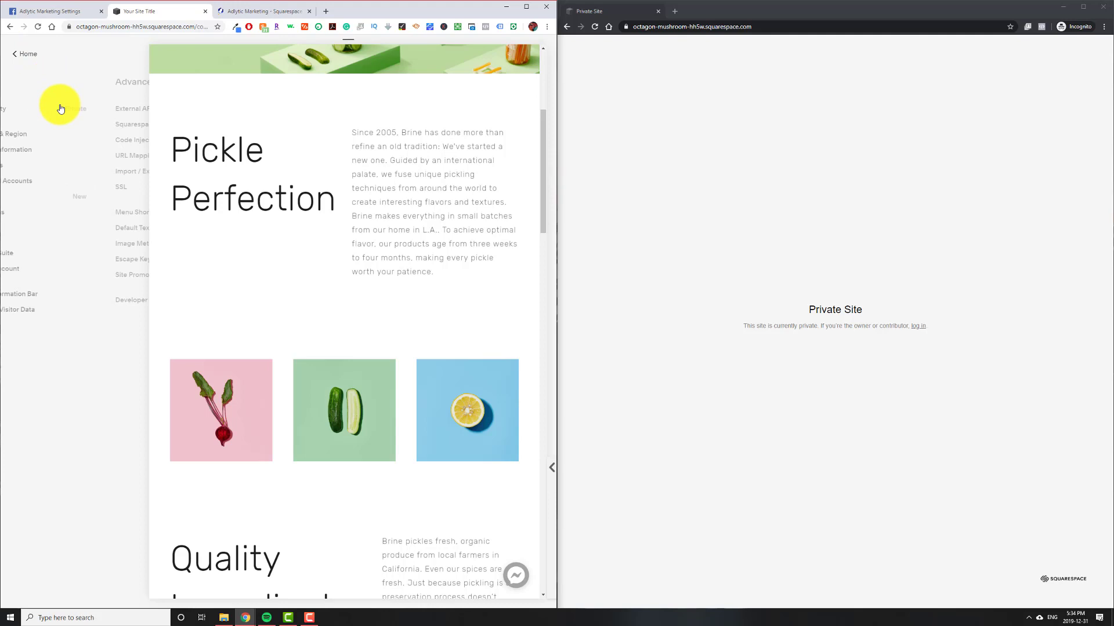
{"action": "left_click", "coordinate": [45, 110]}
{"action": "left_click", "coordinate": [38, 189]}
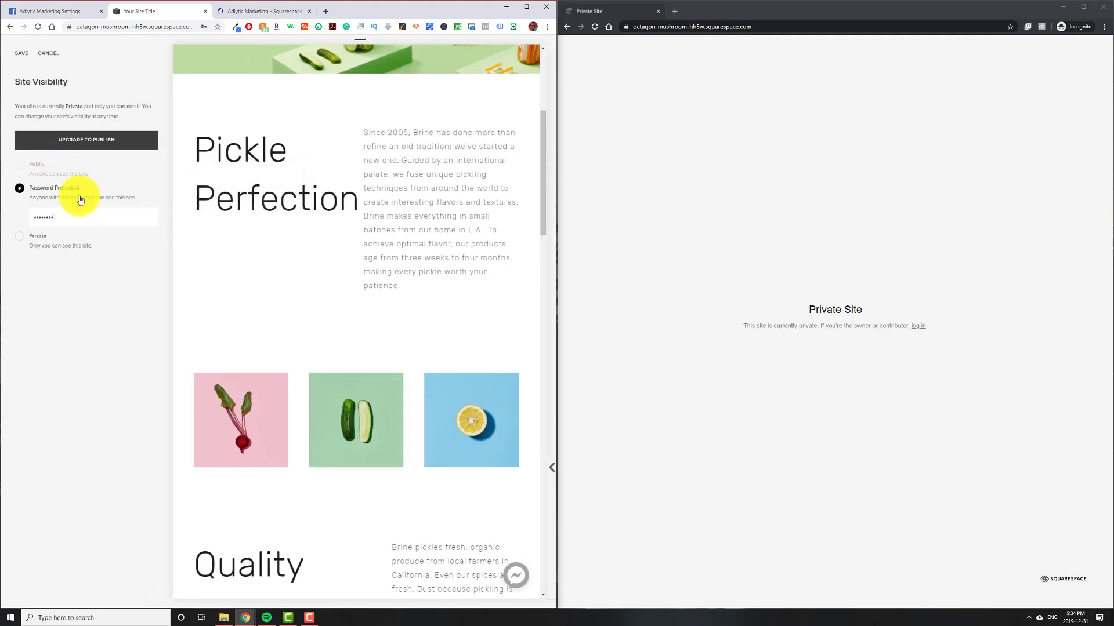
{"action": "left_click", "coordinate": [21, 53]}
{"action": "left_click", "coordinate": [672, 27]}
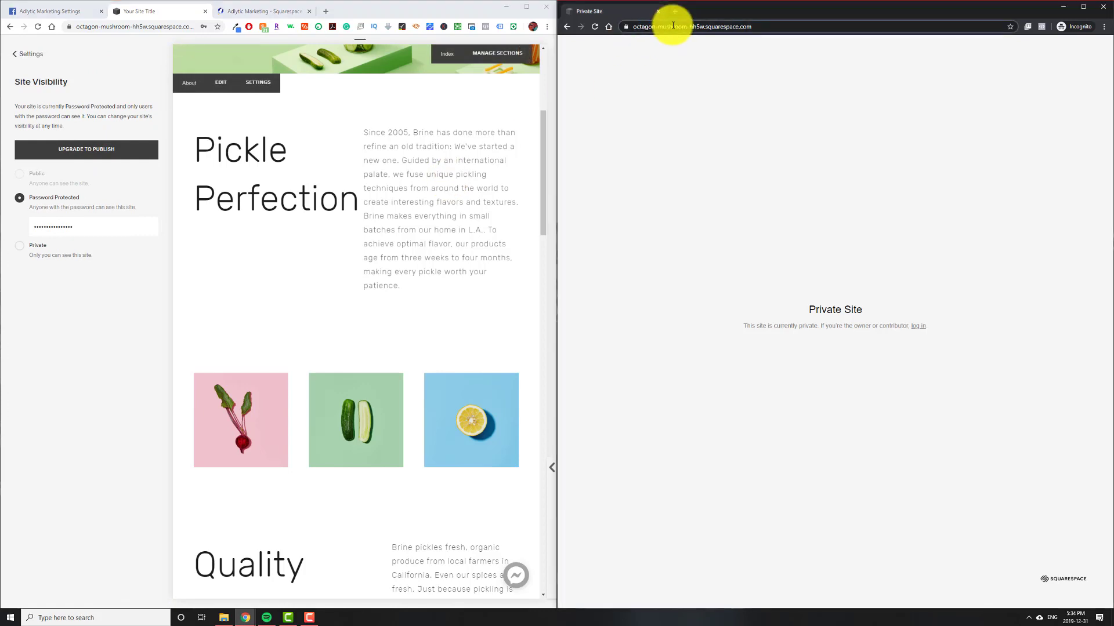
Step: Reload the site in the maximized incognito window and enter the site password to reach the homepage
{"action": "double_click", "coordinate": [609, 10]}
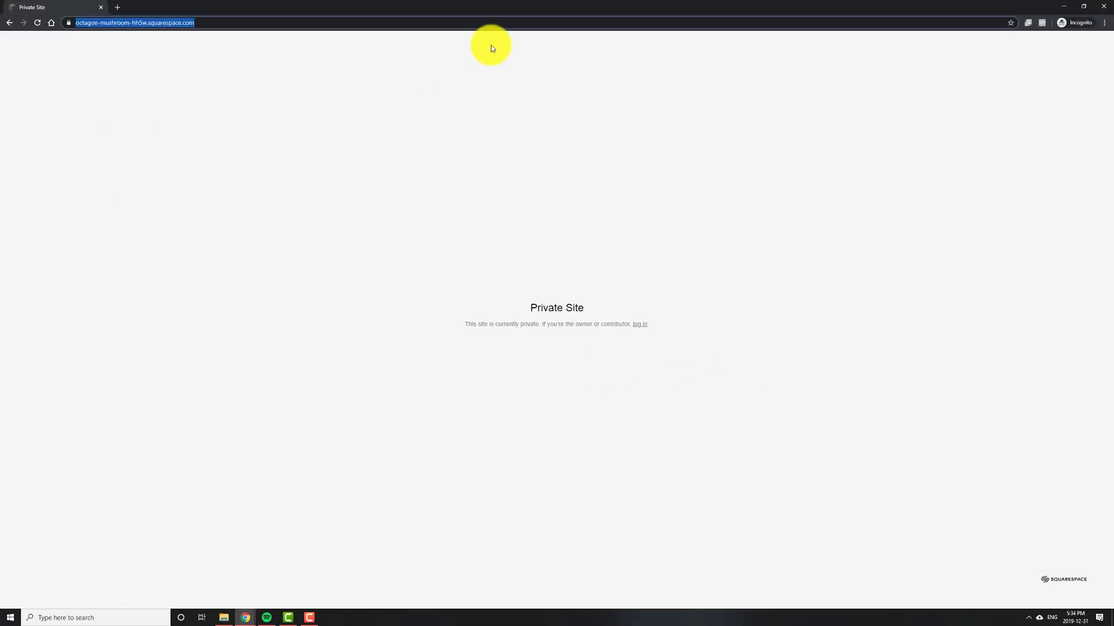
{"action": "key", "text": "Return"}
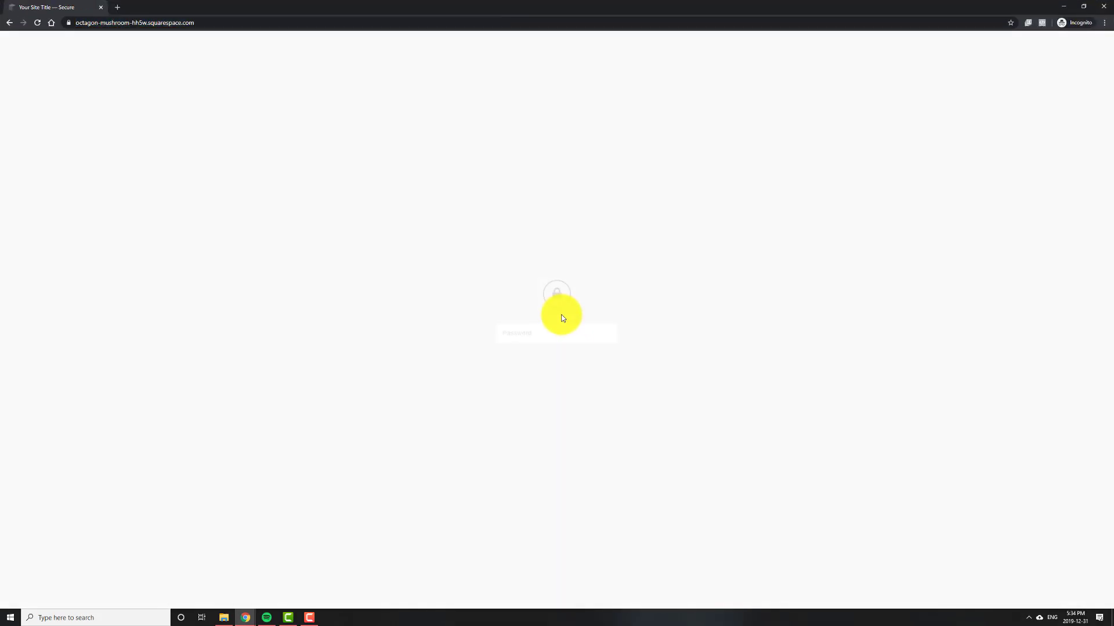
{"action": "left_click", "coordinate": [557, 332]}
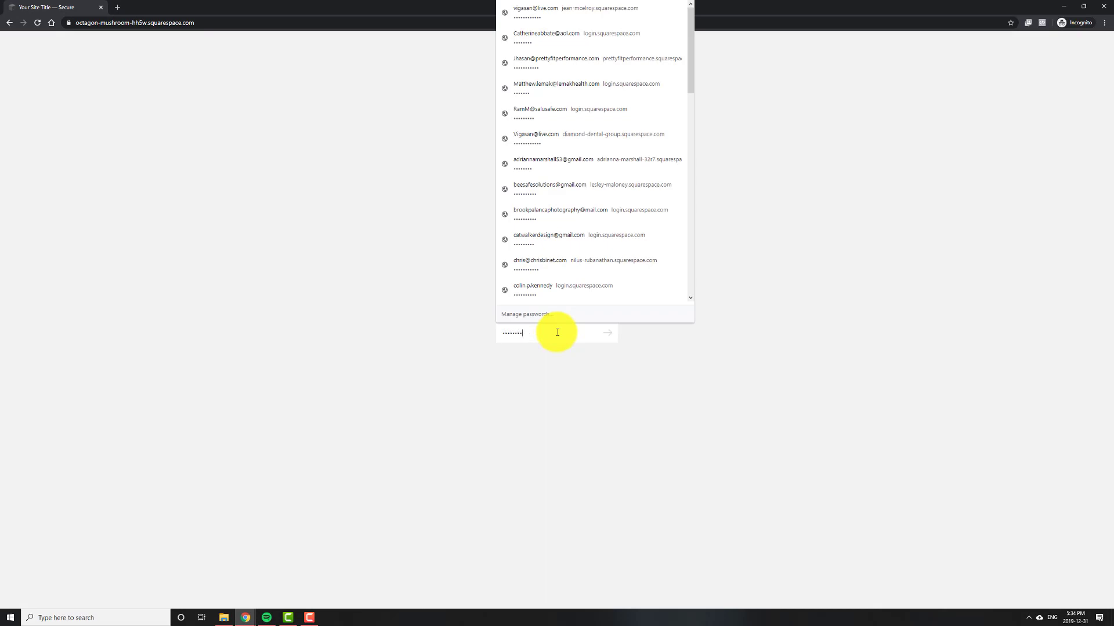
{"action": "key", "text": "Return"}
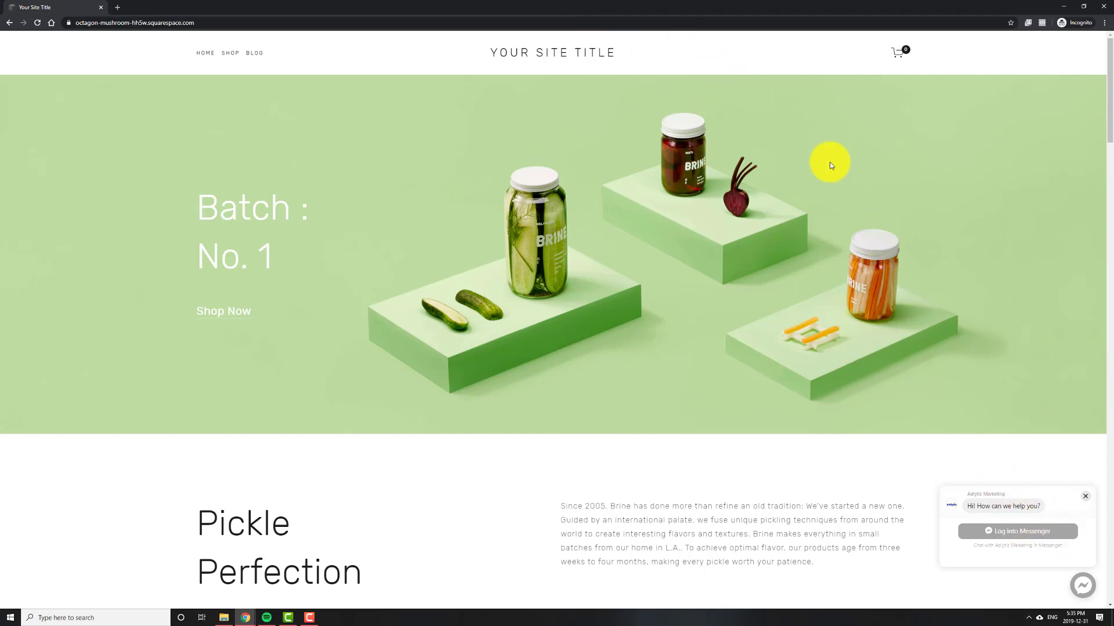
Step: Close the incognito window and maximize the Squarespace editor showing Site Visibility settings
{"action": "double_click", "coordinate": [876, 5]}
{"action": "left_click_drag", "start_coordinate": [831, 70], "coordinate": [1111, 76]}
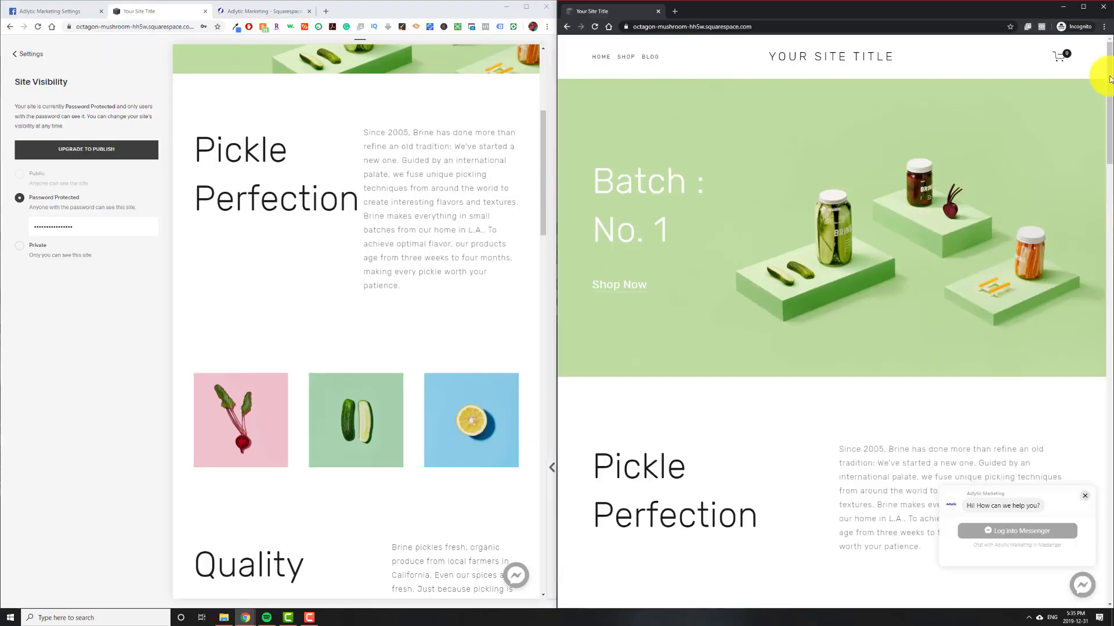
{"action": "left_click", "coordinate": [1100, 6]}
{"action": "key", "text": "super+Up"}
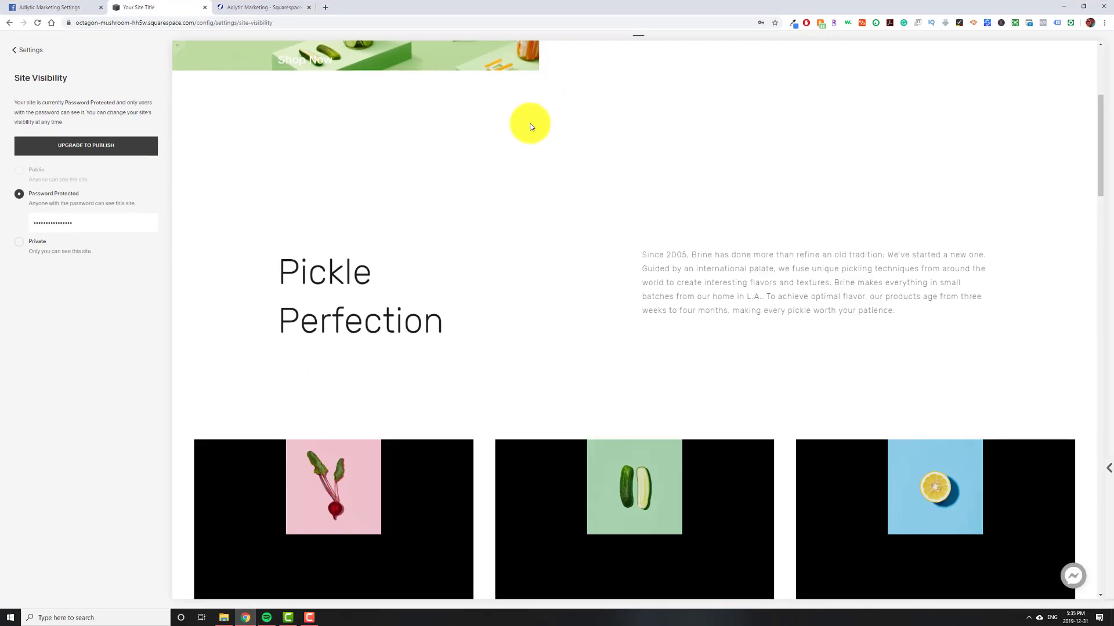